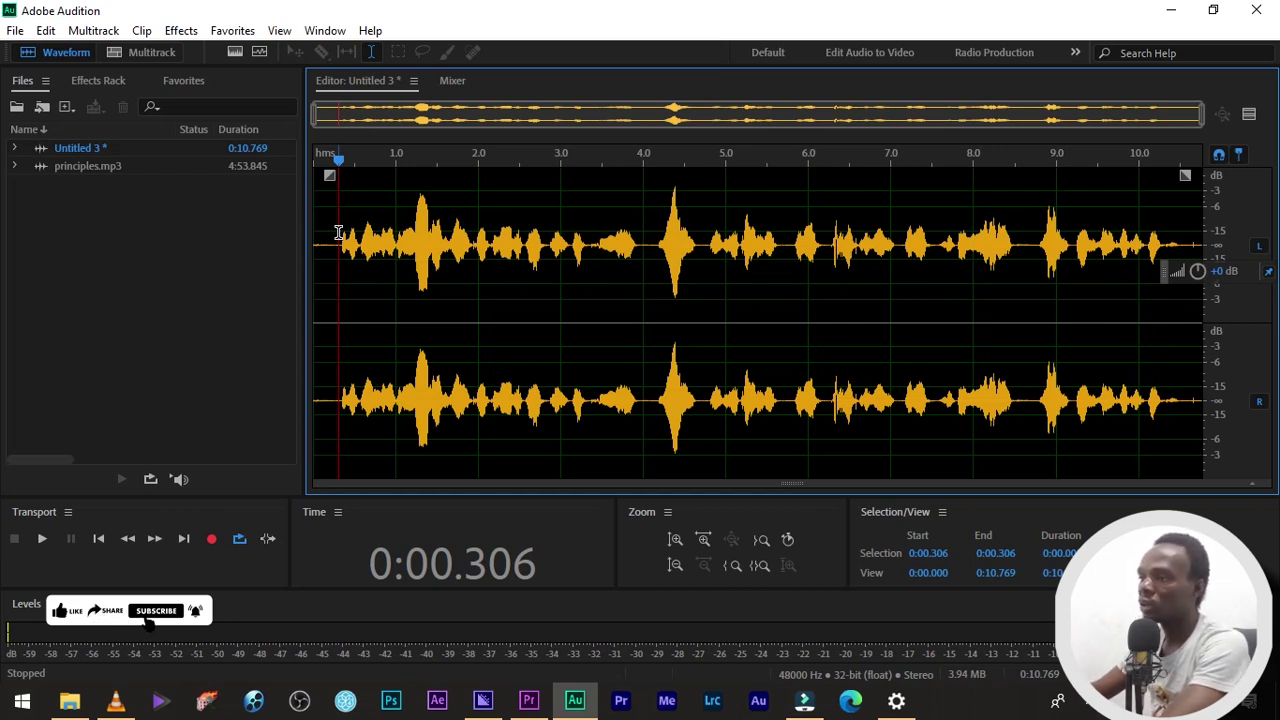
# Play the original recording, then load the Multiband Compressor's Tighter Bass preset and preview it.
pyautogui.press('space')
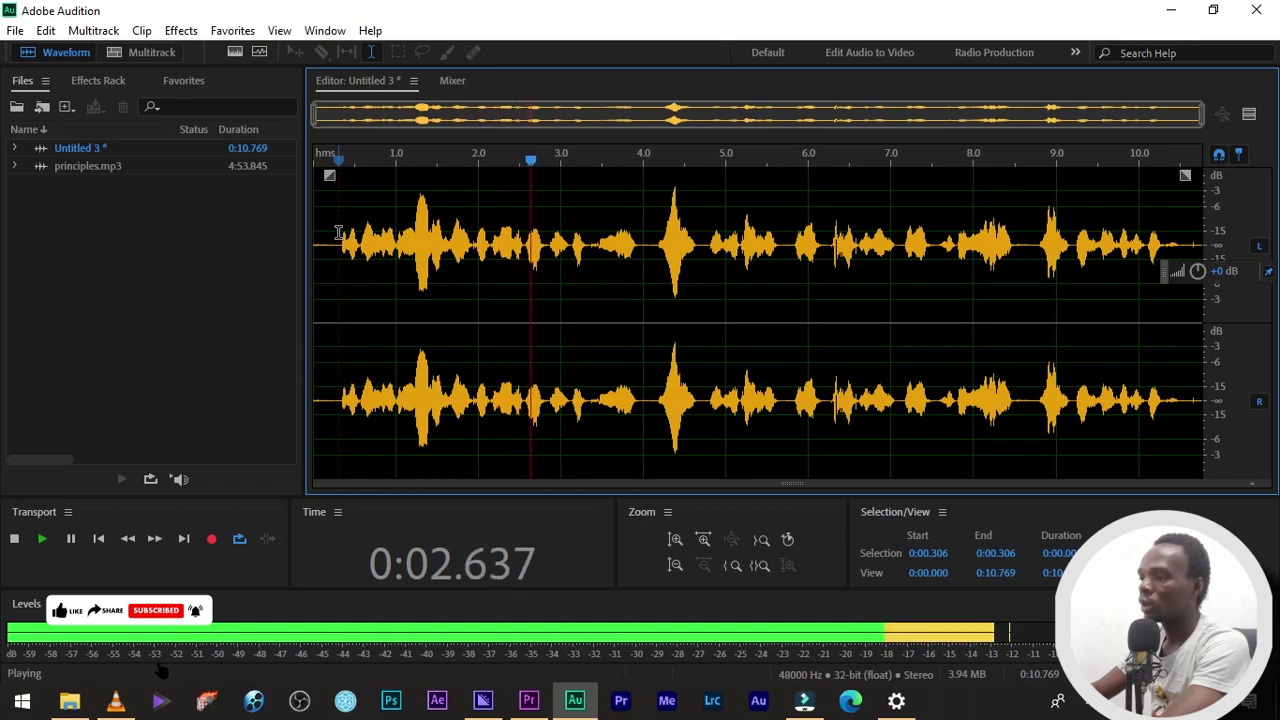
pyautogui.press('space')
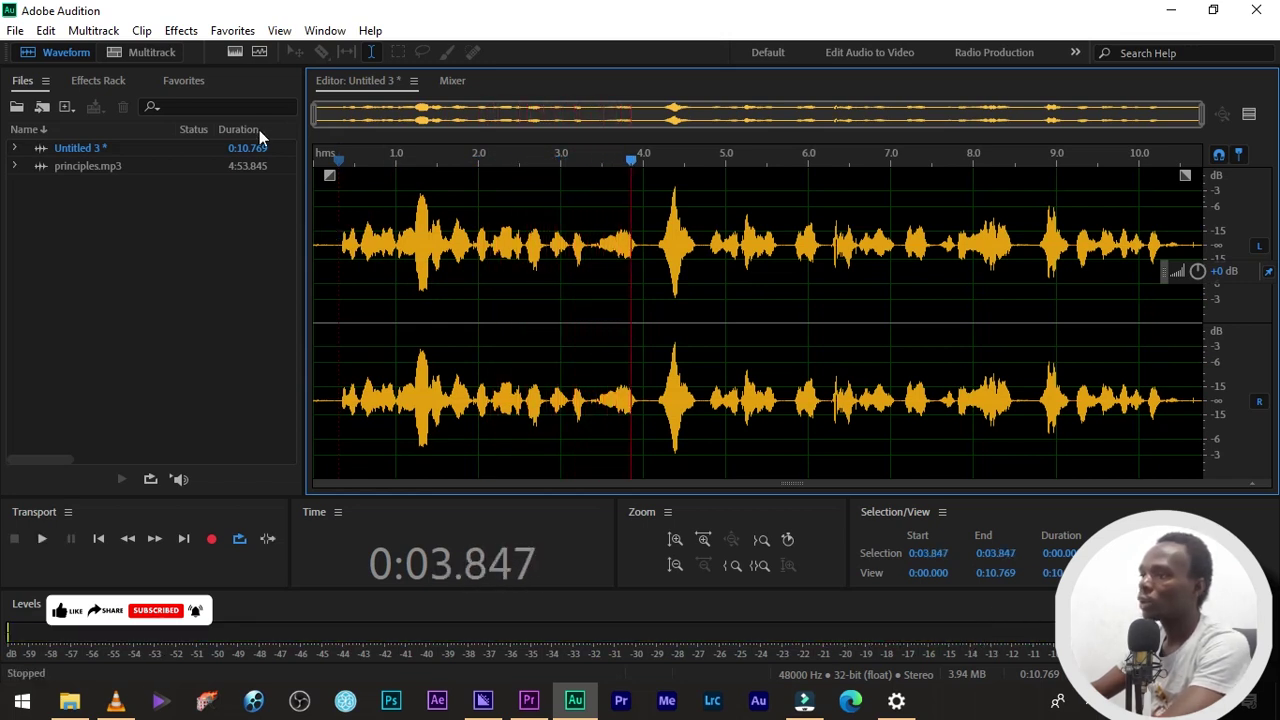
pyautogui.click(181, 30)
pyautogui.moveTo(302, 262)
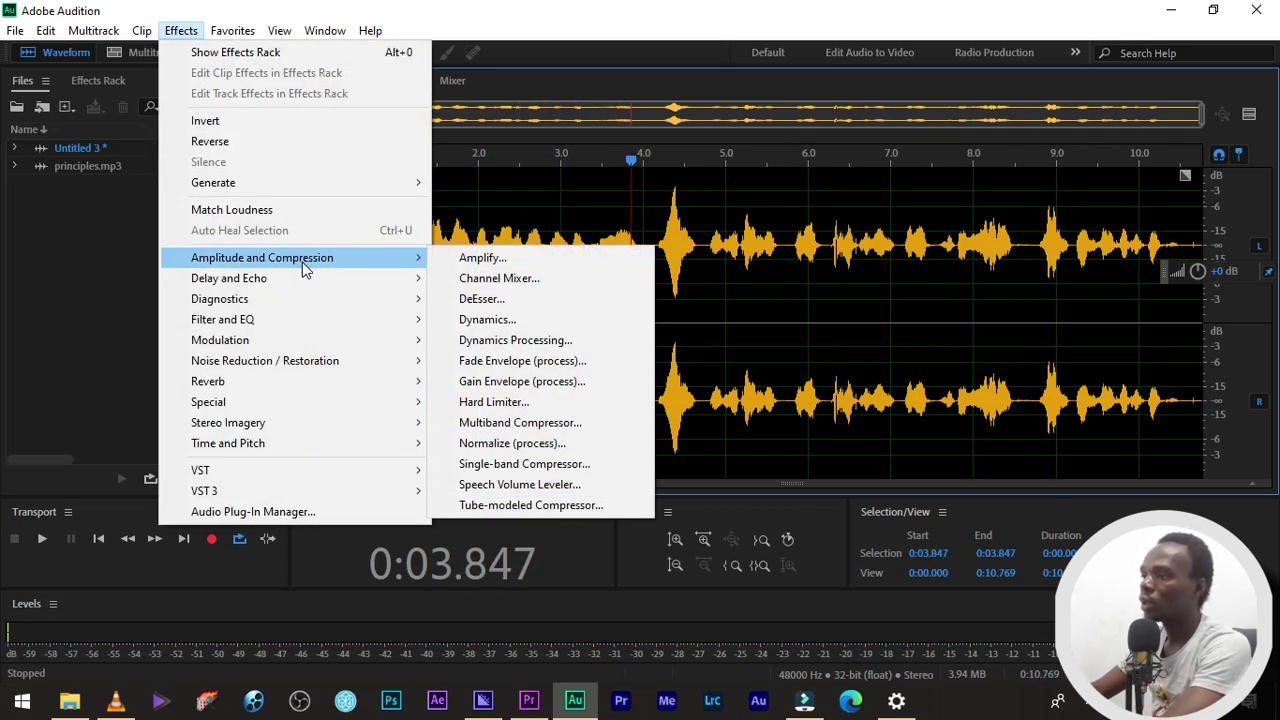
pyautogui.click(542, 432)
pyautogui.click(511, 80)
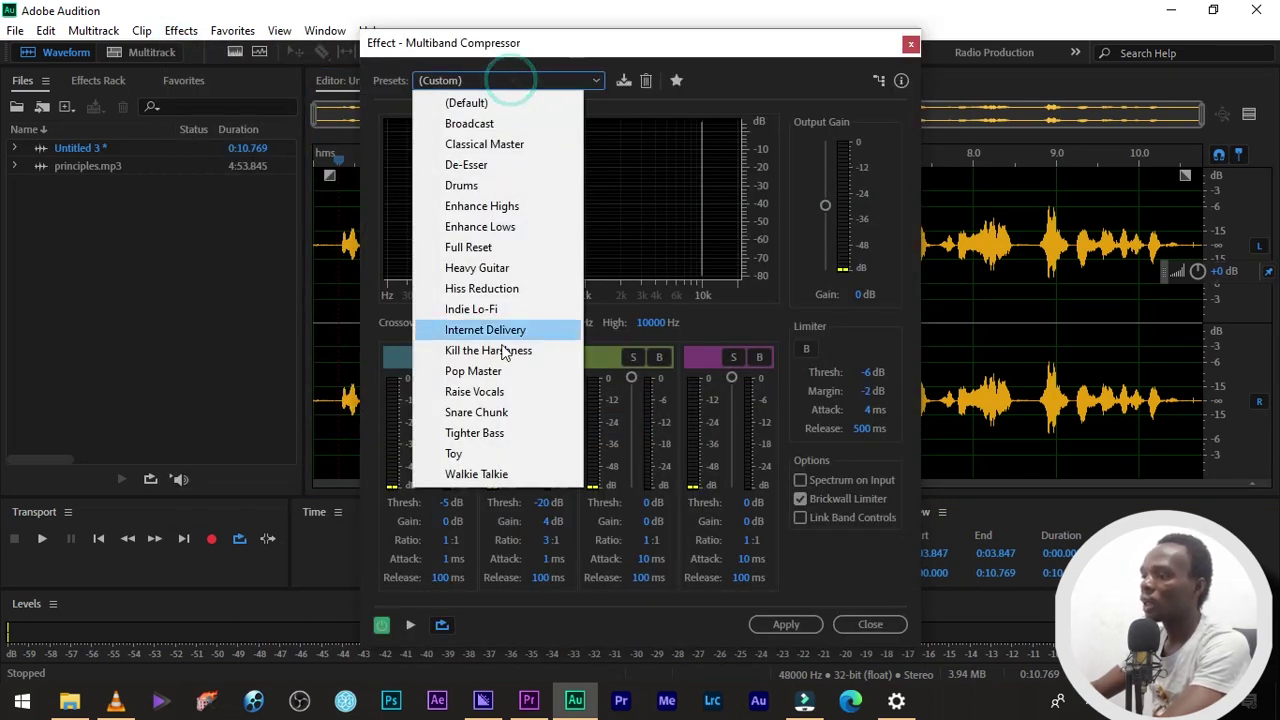
pyautogui.click(500, 432)
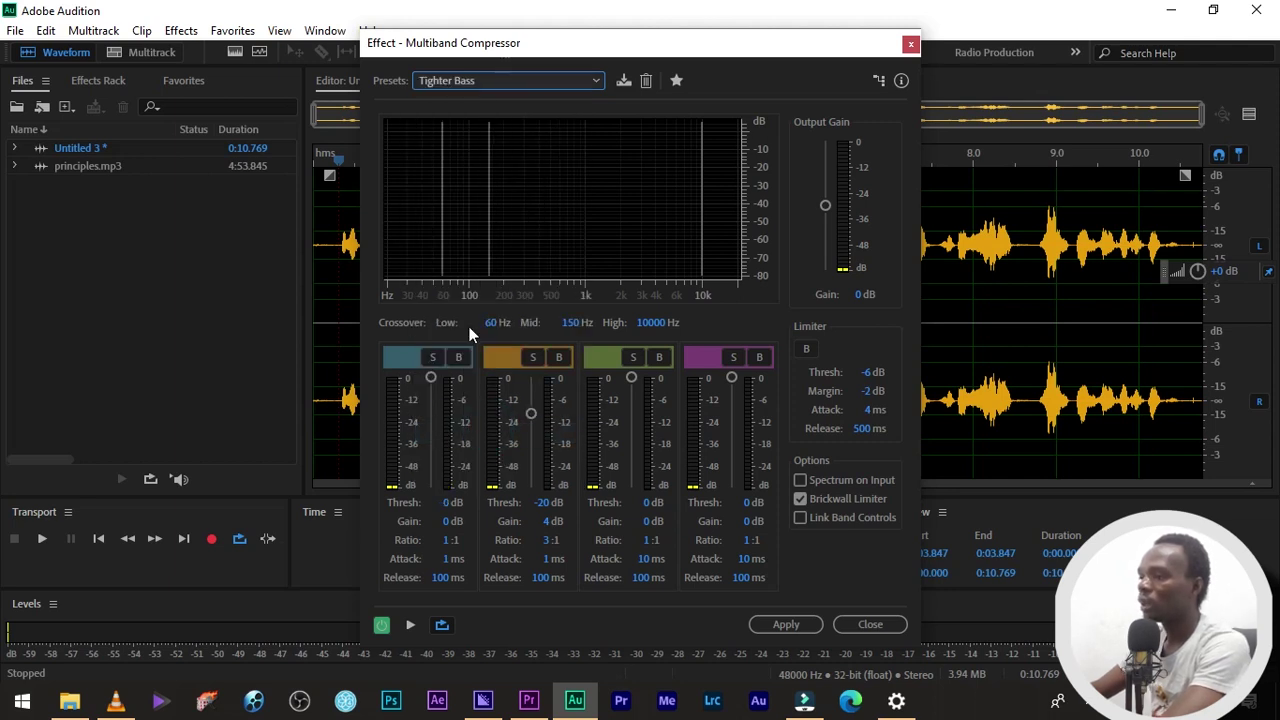
pyautogui.press('space')
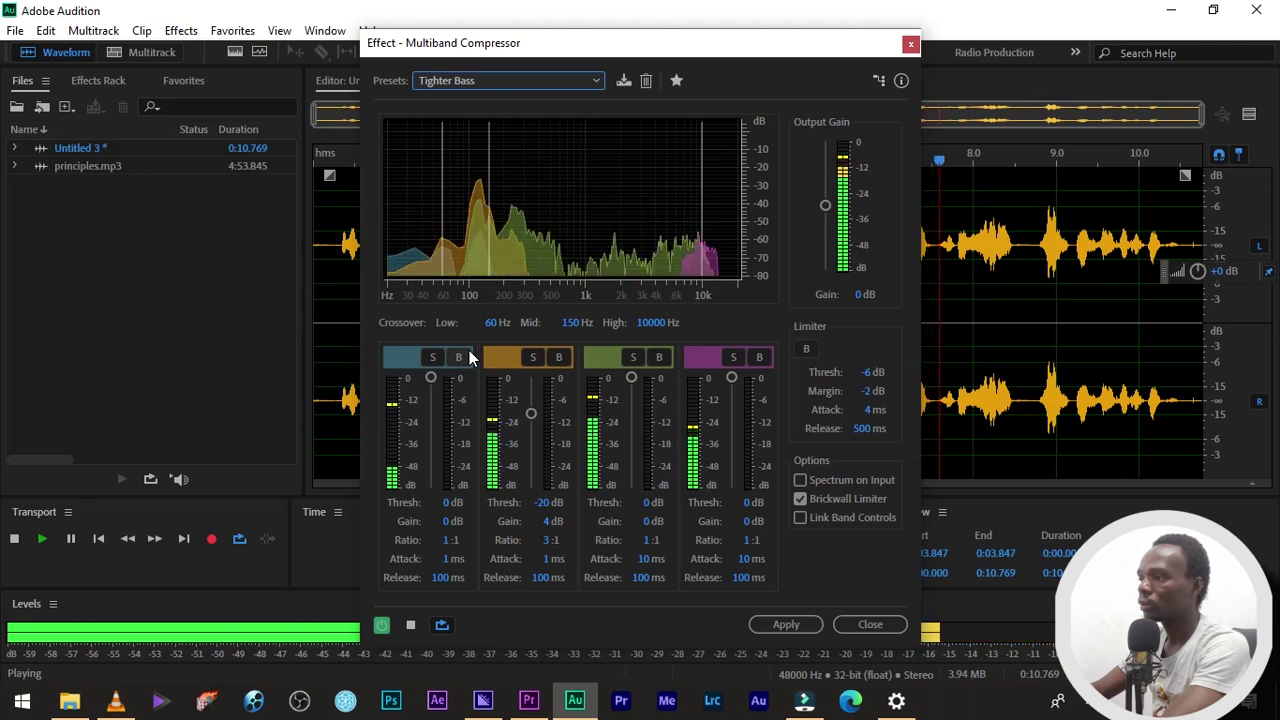
pyautogui.press('space')
# Set band thresholds to -7, -18, -12 and -11 dB, preview, and apply the compression.
pyautogui.moveTo(433, 380); pyautogui.dragTo(436, 397)
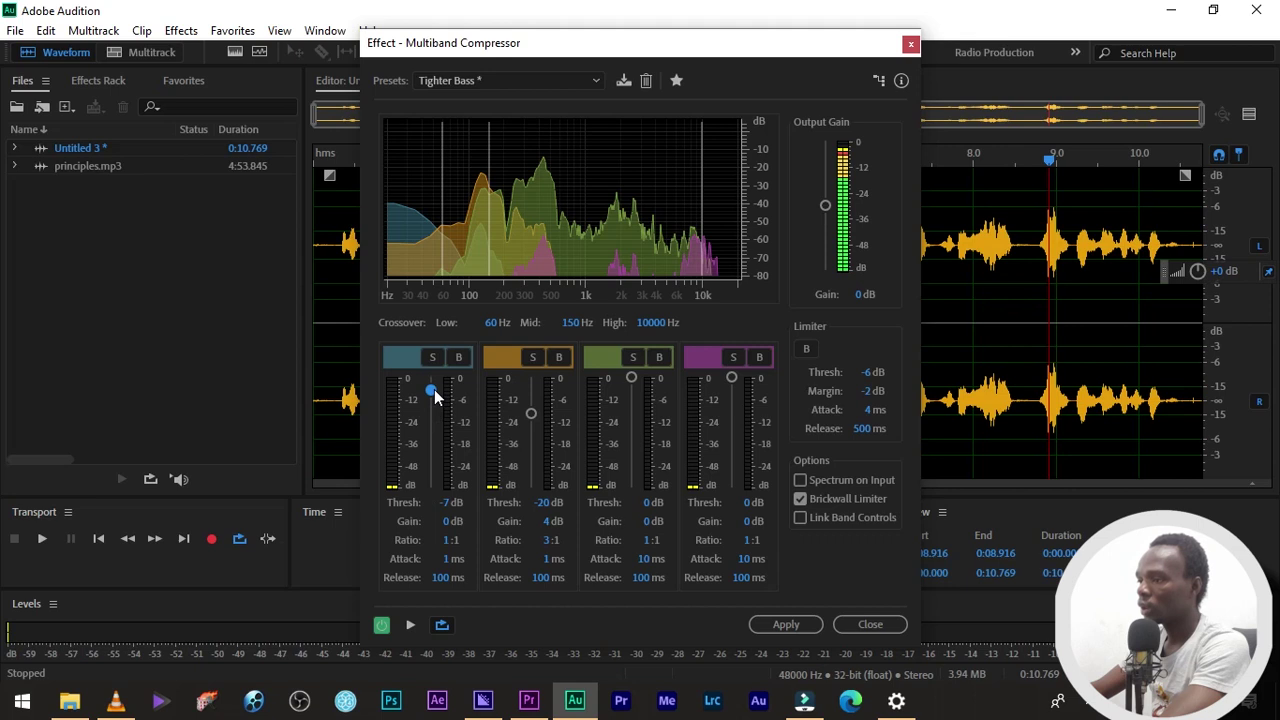
pyautogui.moveTo(532, 417); pyautogui.dragTo(457, 377)
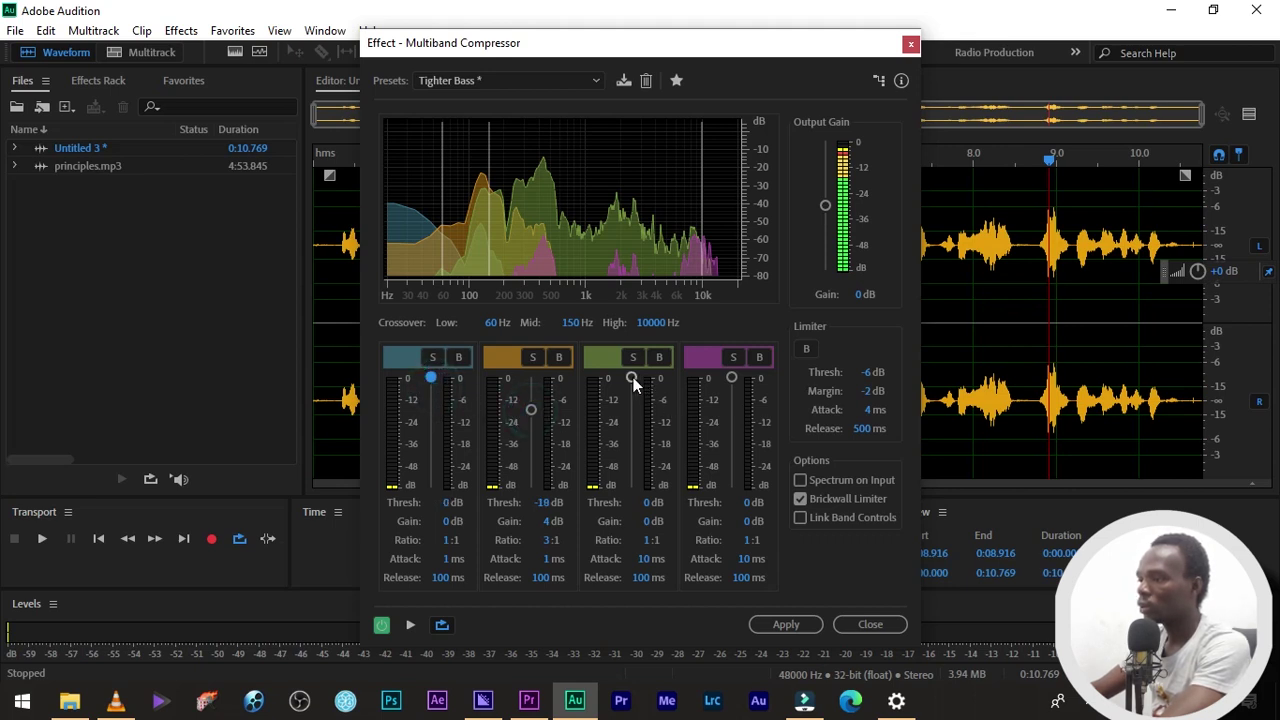
pyautogui.moveTo(633, 377); pyautogui.dragTo(633, 405)
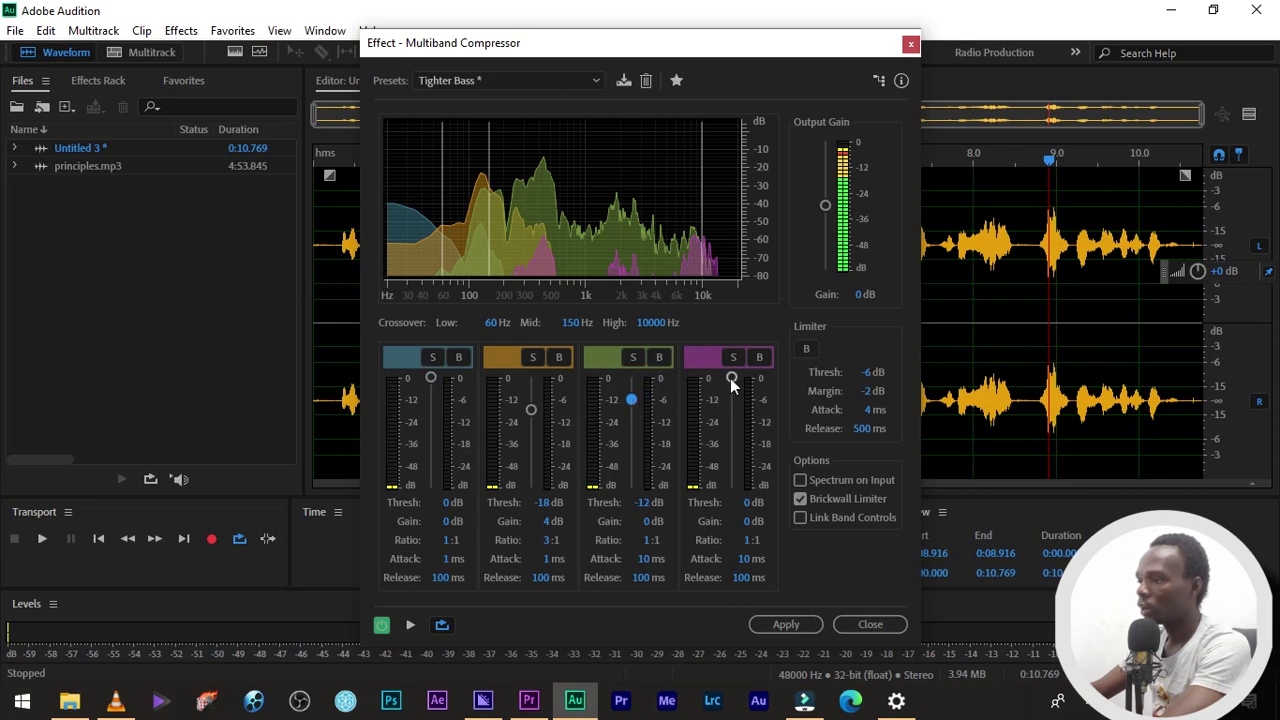
pyautogui.moveTo(730, 377); pyautogui.dragTo(730, 398)
pyautogui.press('space')
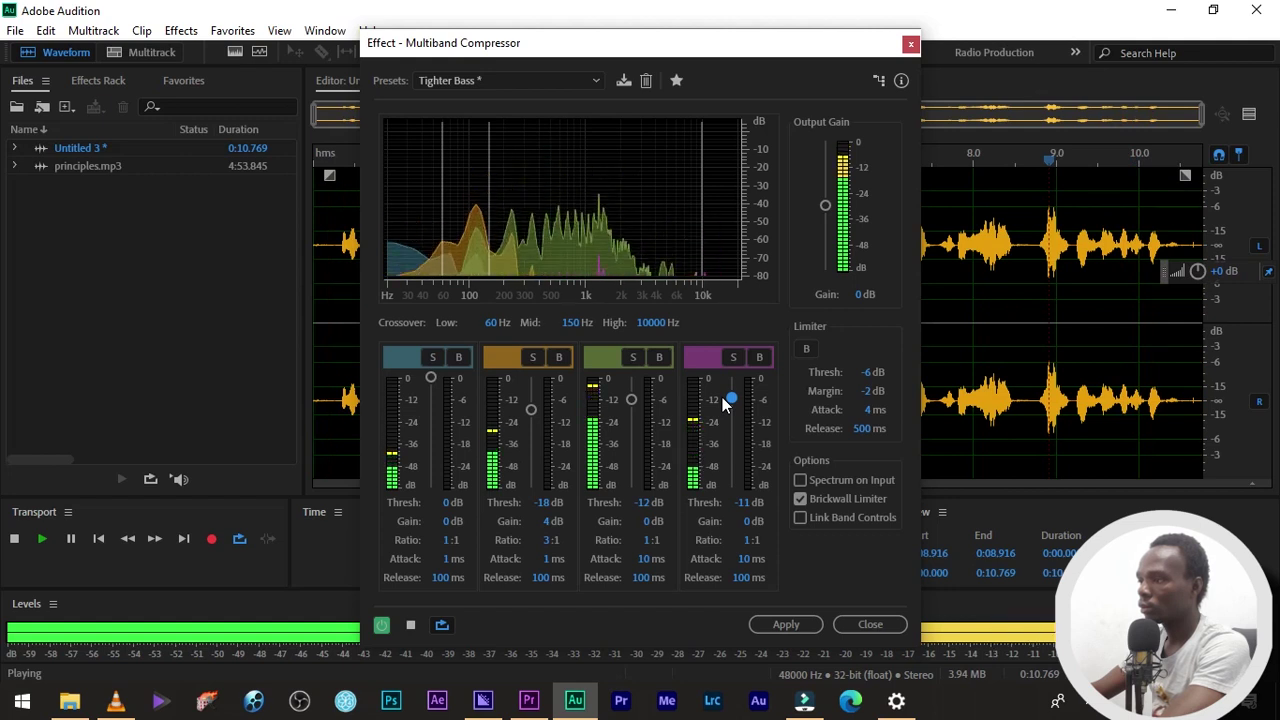
pyautogui.press('space')
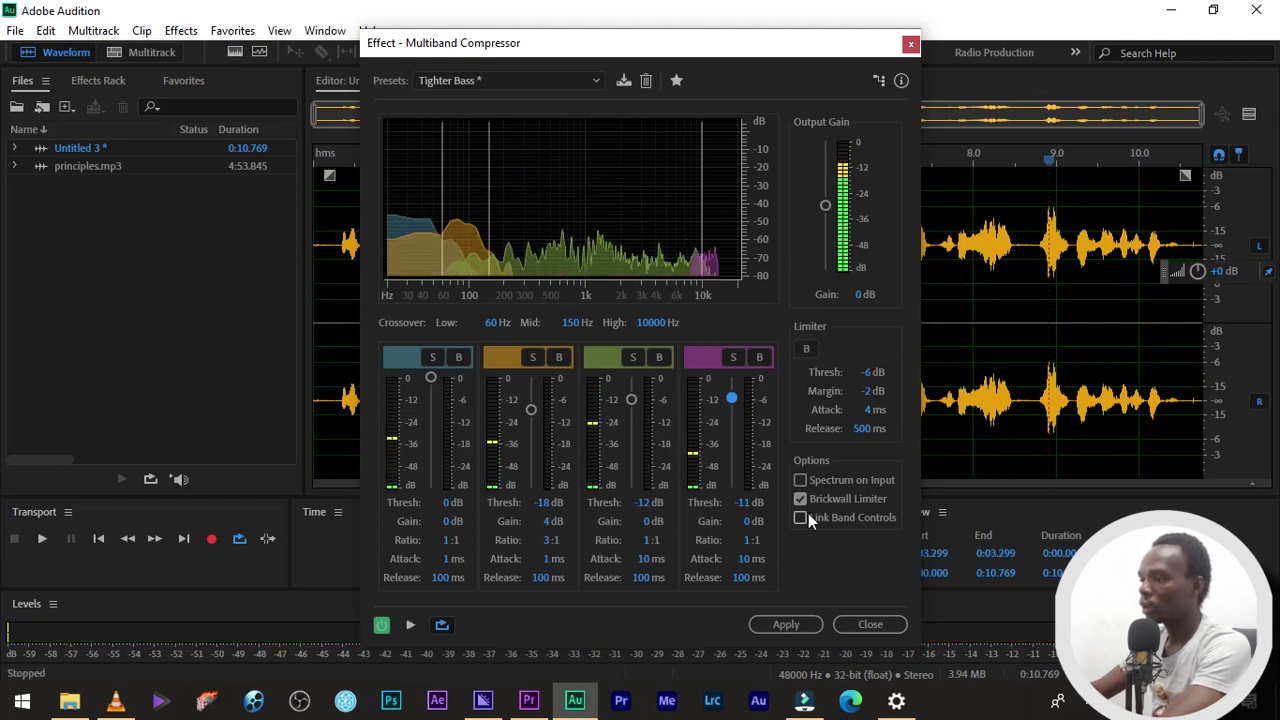
pyautogui.click(789, 625)
# Start a Parametric Equalizer from the Loudness Maximizer preset.
pyautogui.click(178, 31)
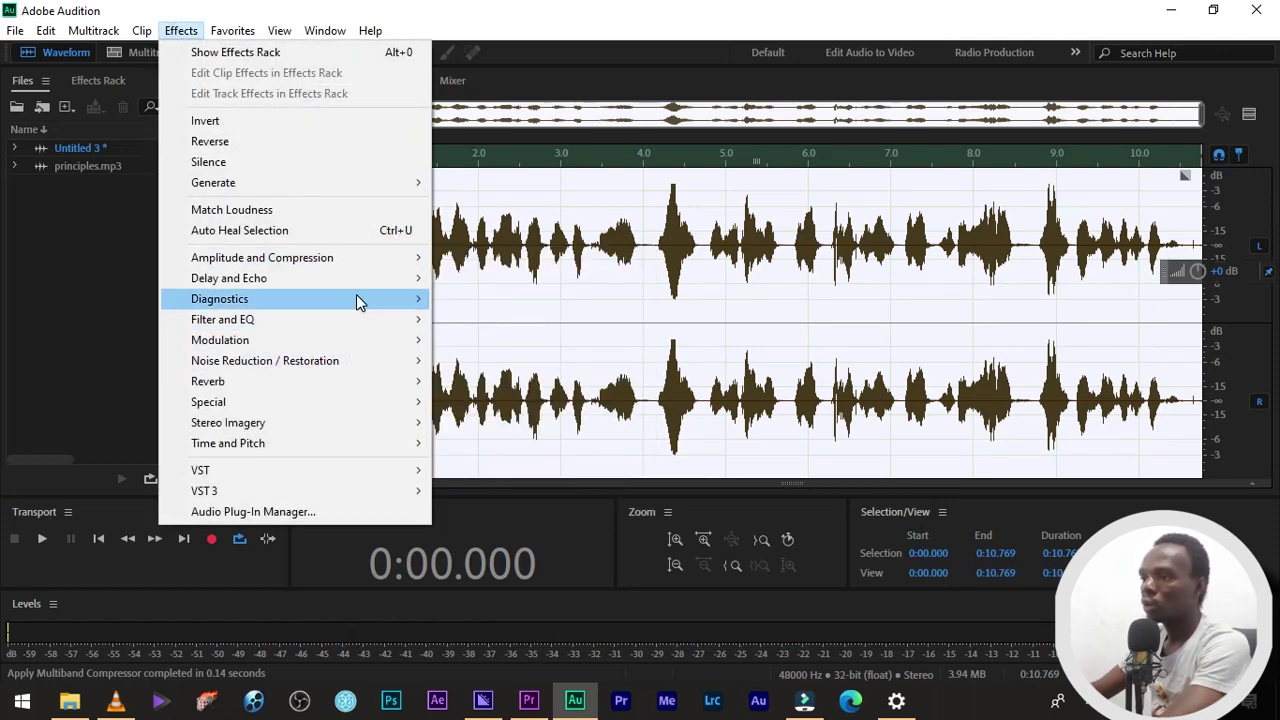
pyautogui.moveTo(359, 319)
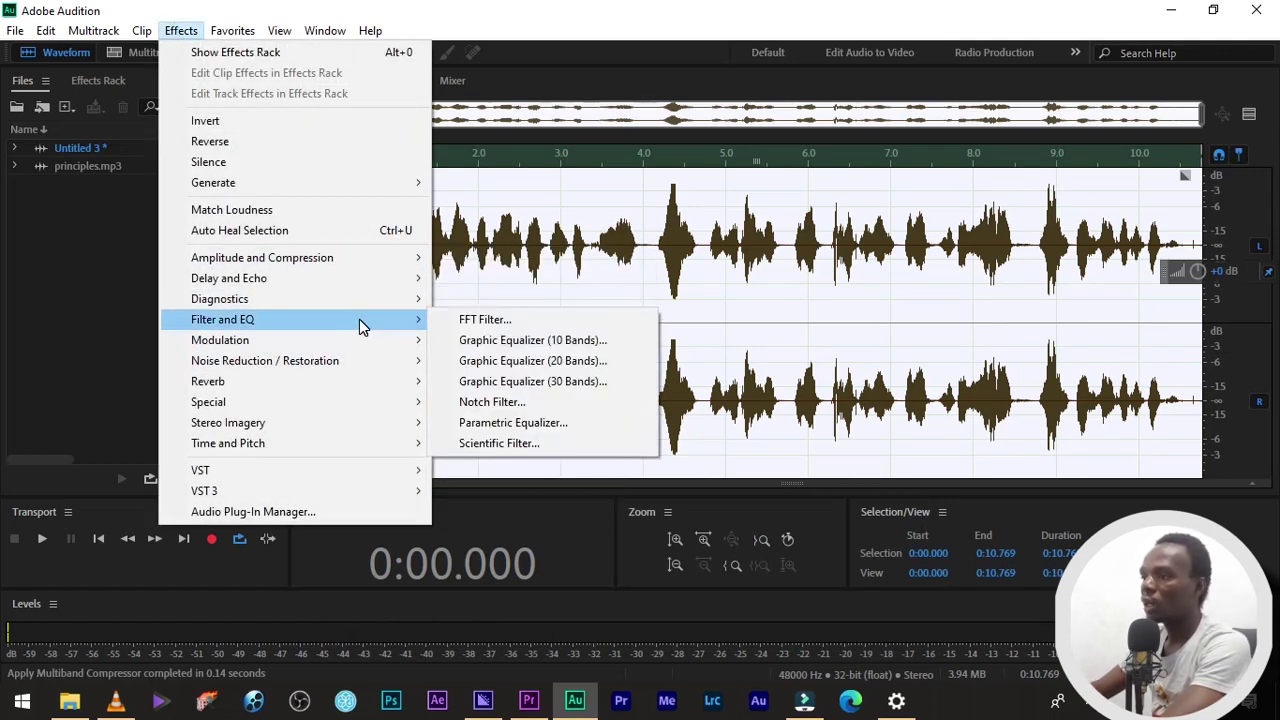
pyautogui.click(505, 423)
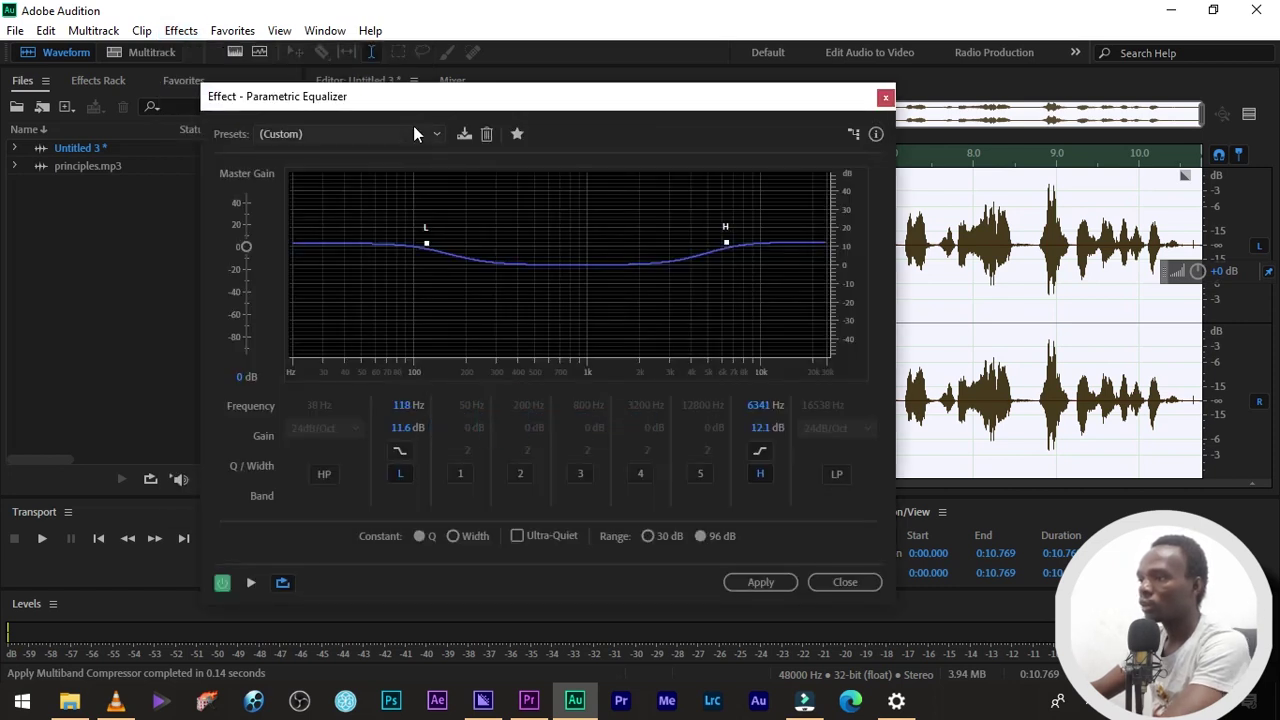
pyautogui.click(415, 134)
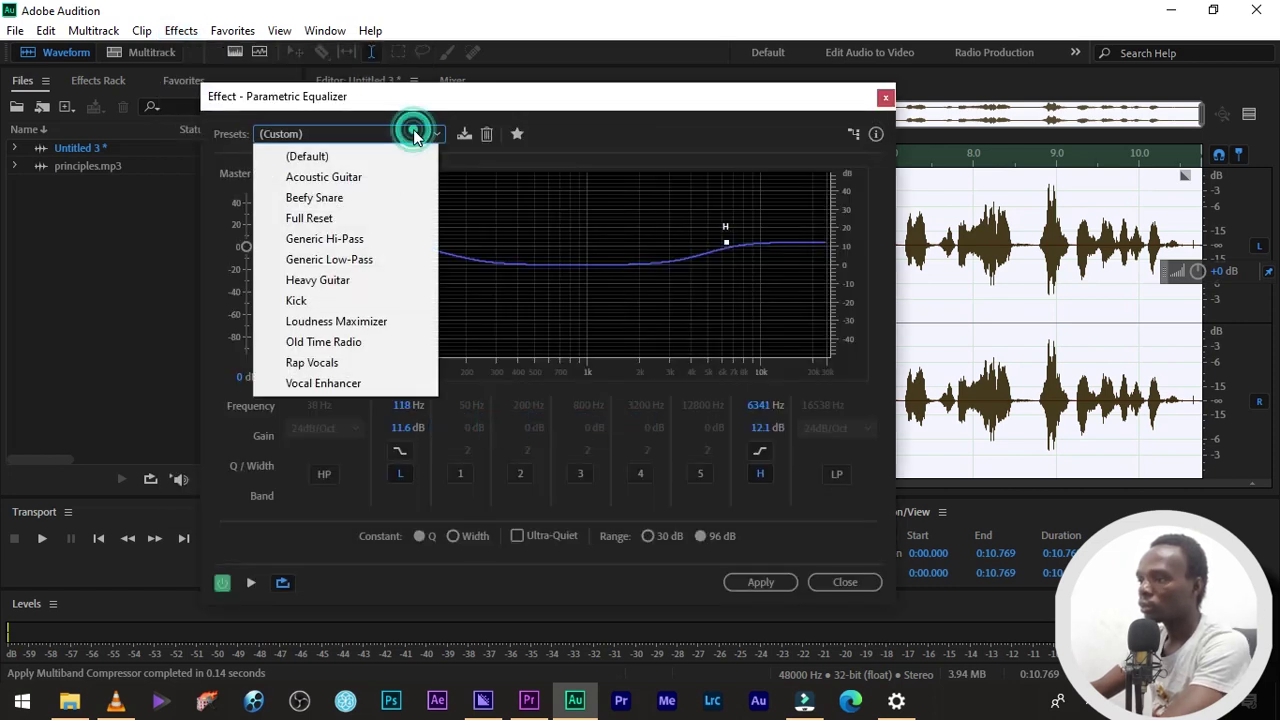
pyautogui.click(380, 330)
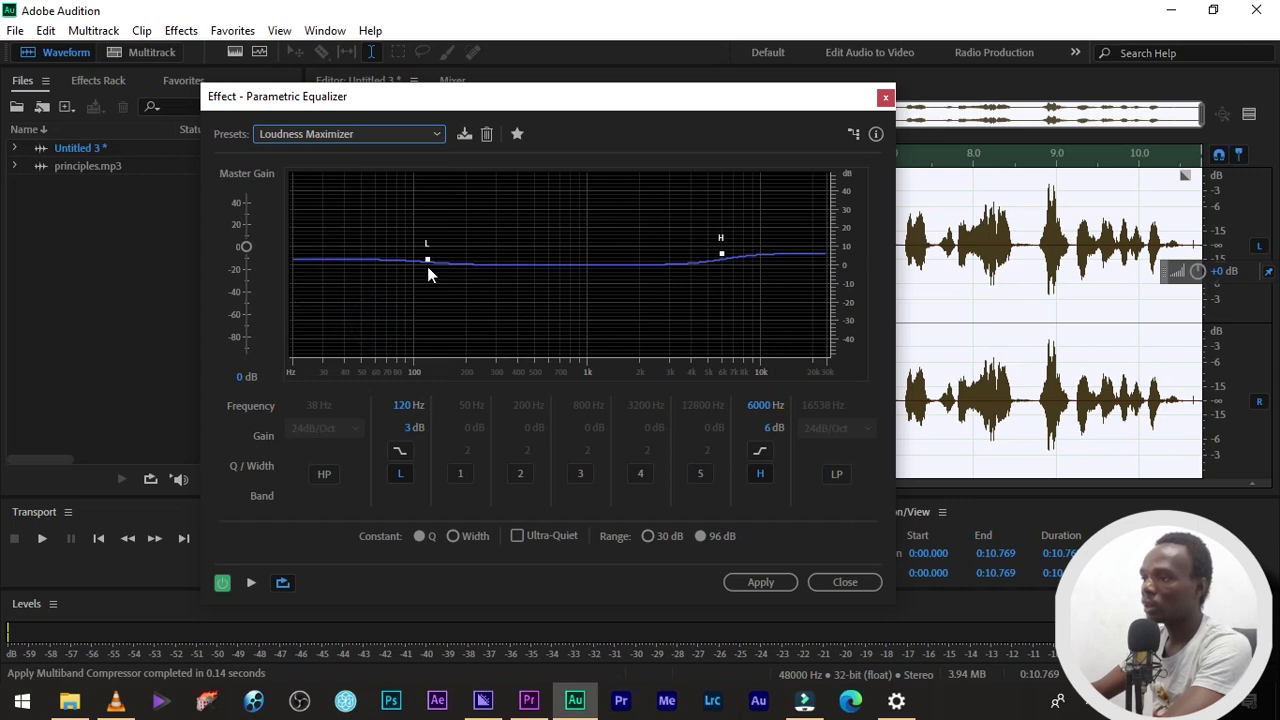
# Boost the low band 11.6 dB at 114 Hz and the high band 9.6 dB at 5813 Hz, previewing twice.
pyautogui.moveTo(428, 265); pyautogui.dragTo(425, 244)
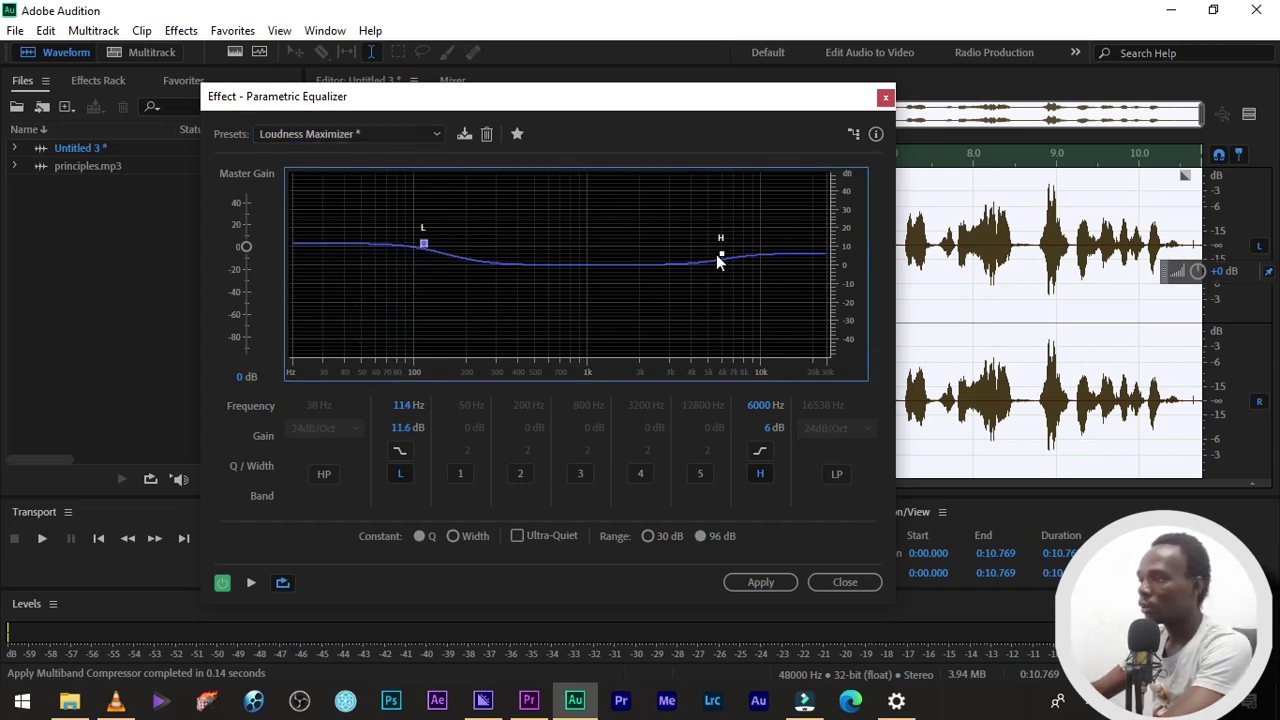
pyautogui.moveTo(720, 256); pyautogui.dragTo(719, 246)
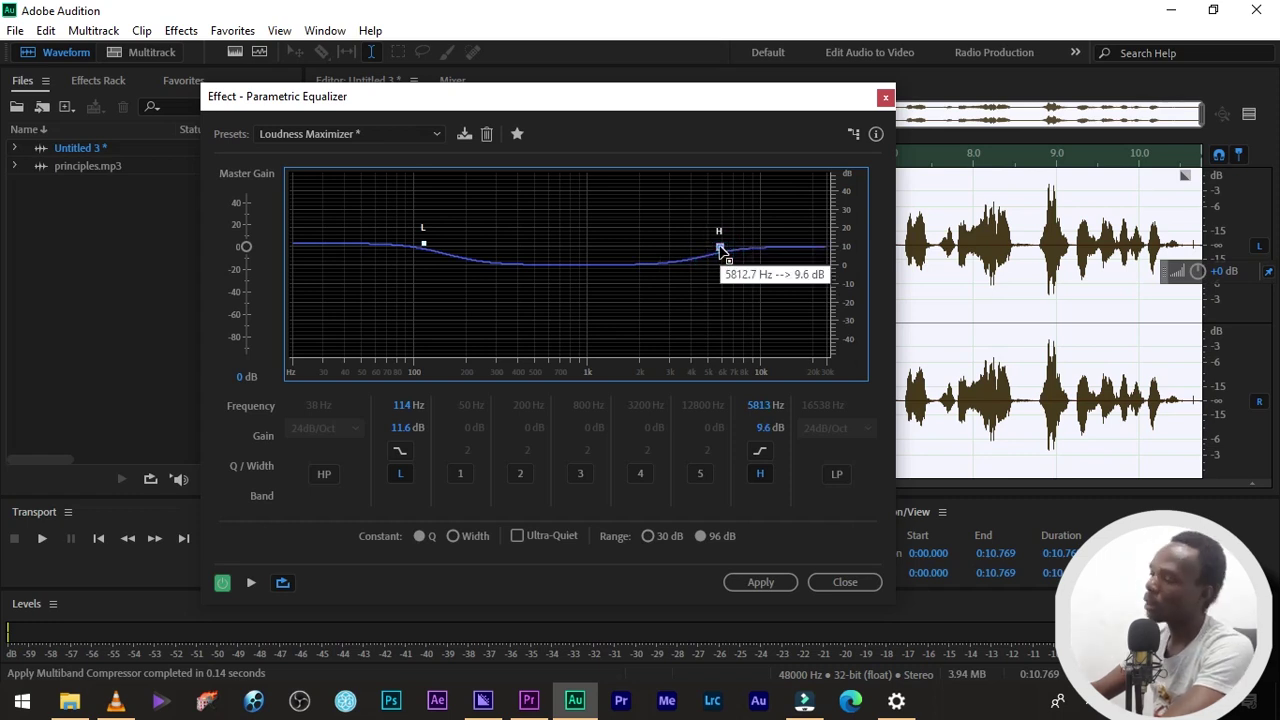
pyautogui.press('space')
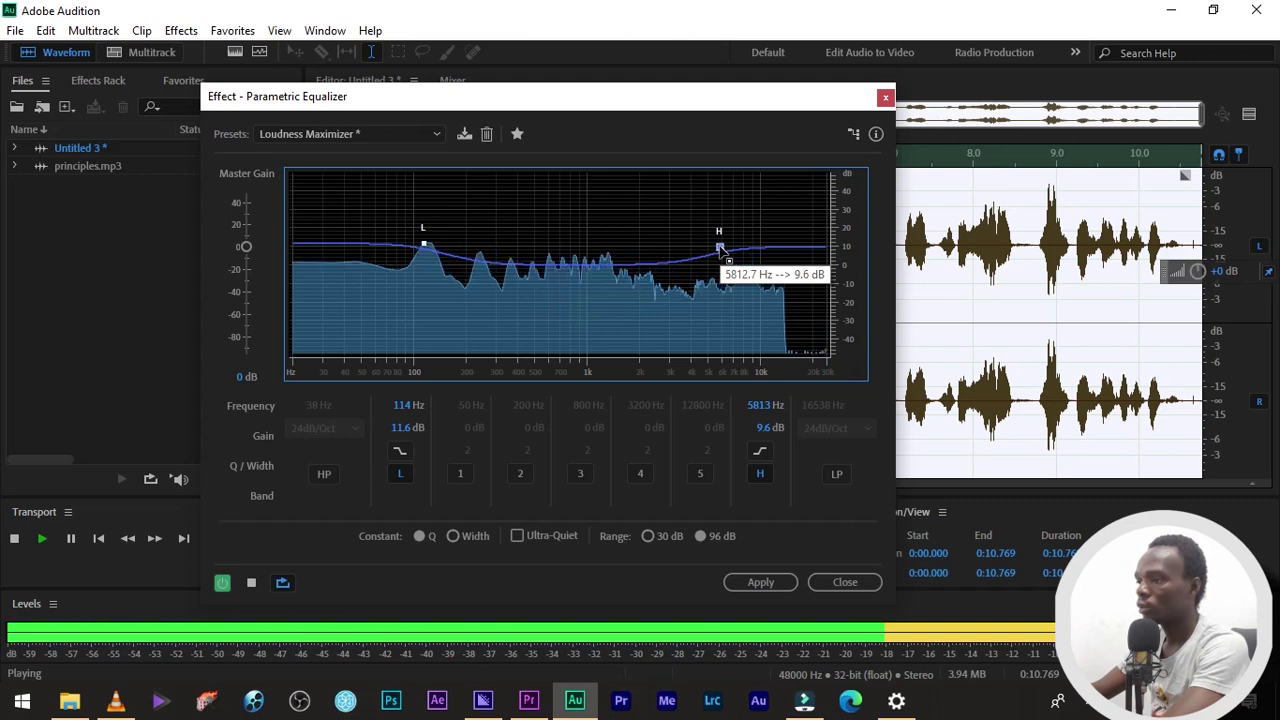
pyautogui.press('space')
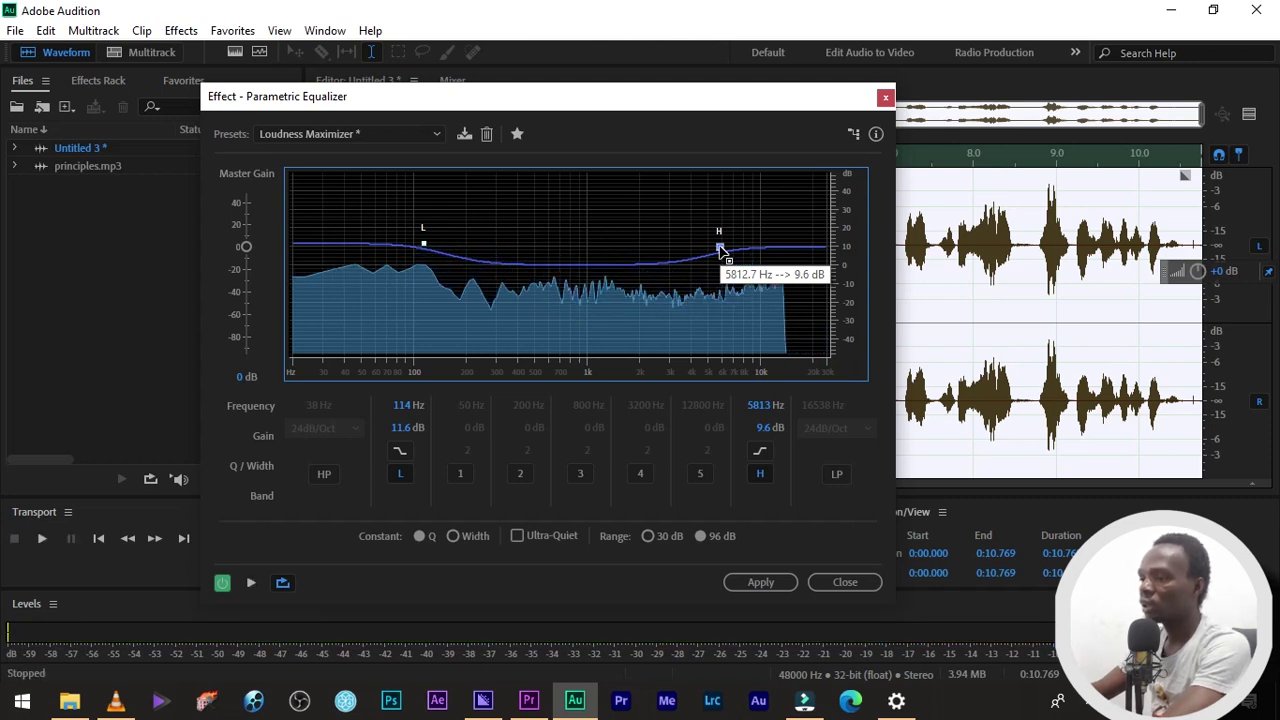
pyautogui.press('space')
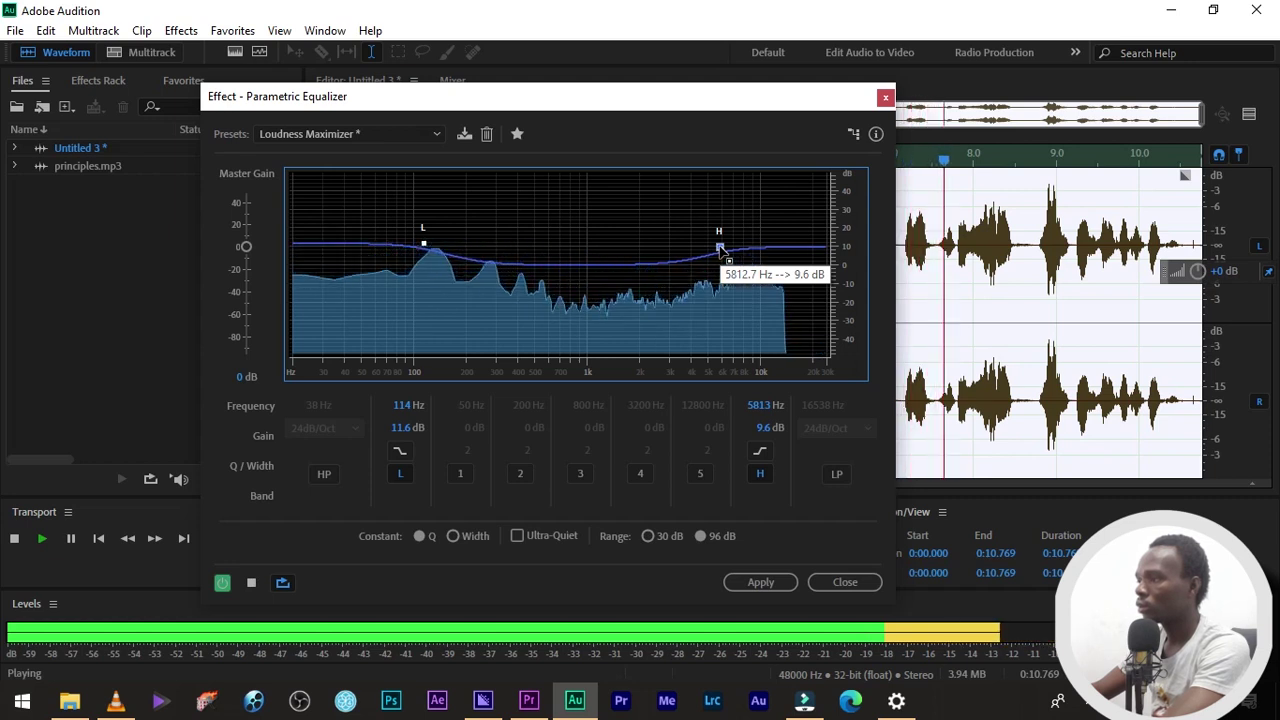
pyautogui.press('space')
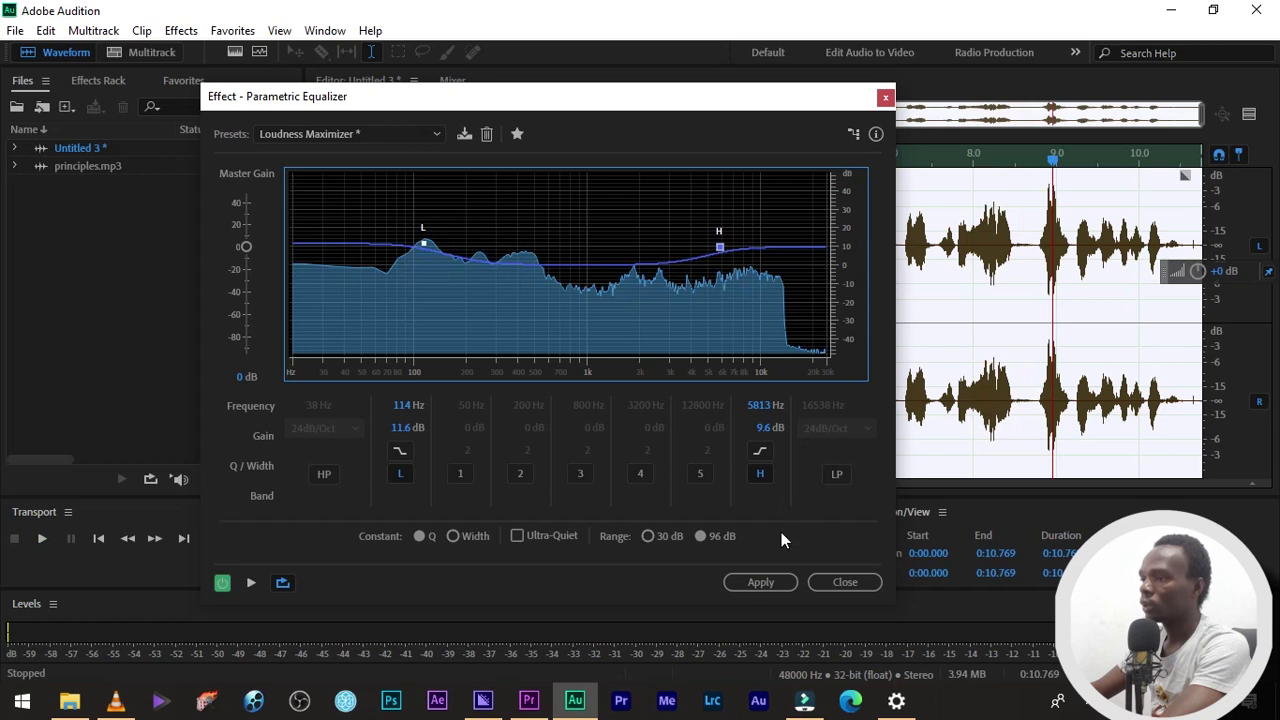
# Apply the equalizer settings and listen to the equalized recording.
pyautogui.click(761, 581)
pyautogui.press('space')
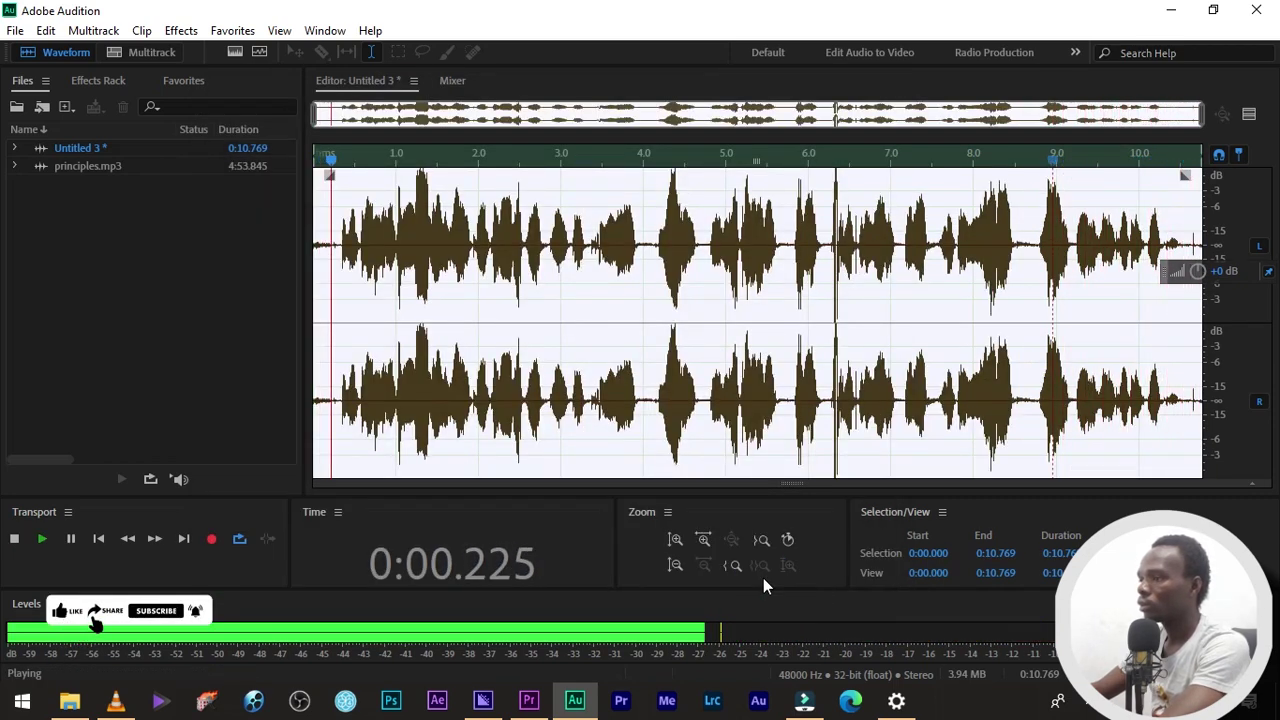
pyautogui.press('space')
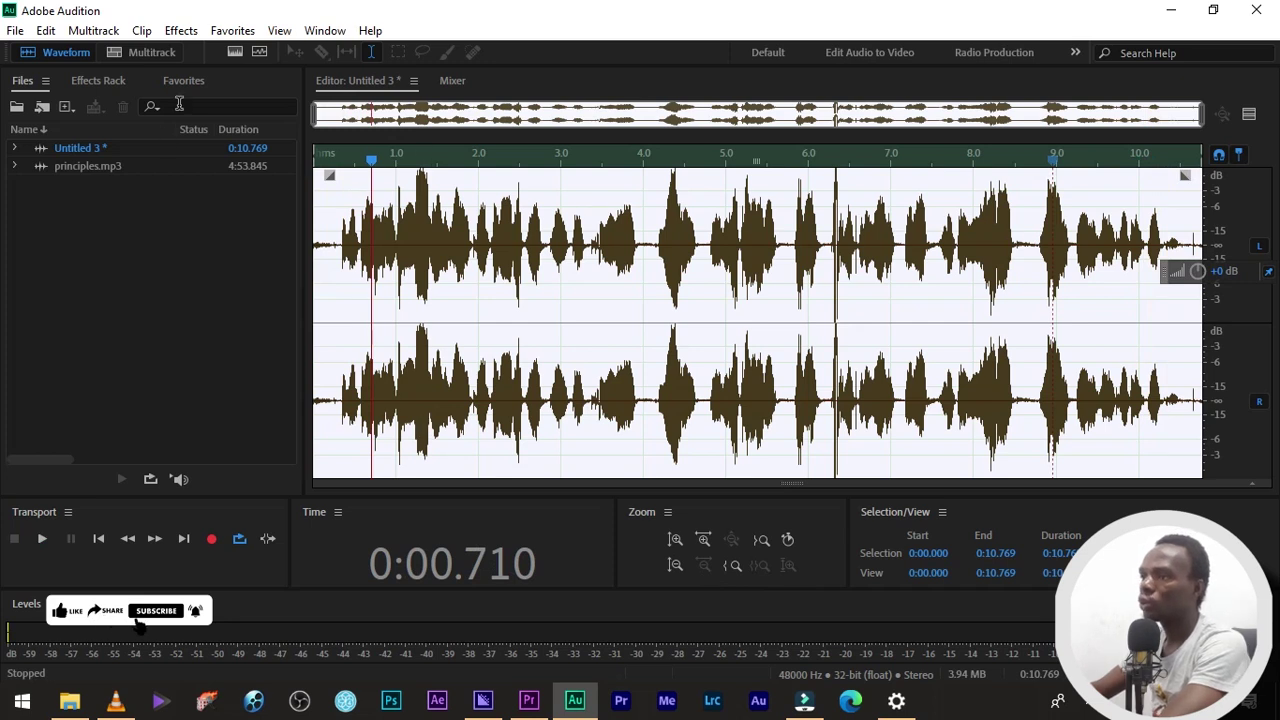
# Apply Full Reverb with 2636 ms decay and 200% dry level after previewing it.
pyautogui.click(180, 30)
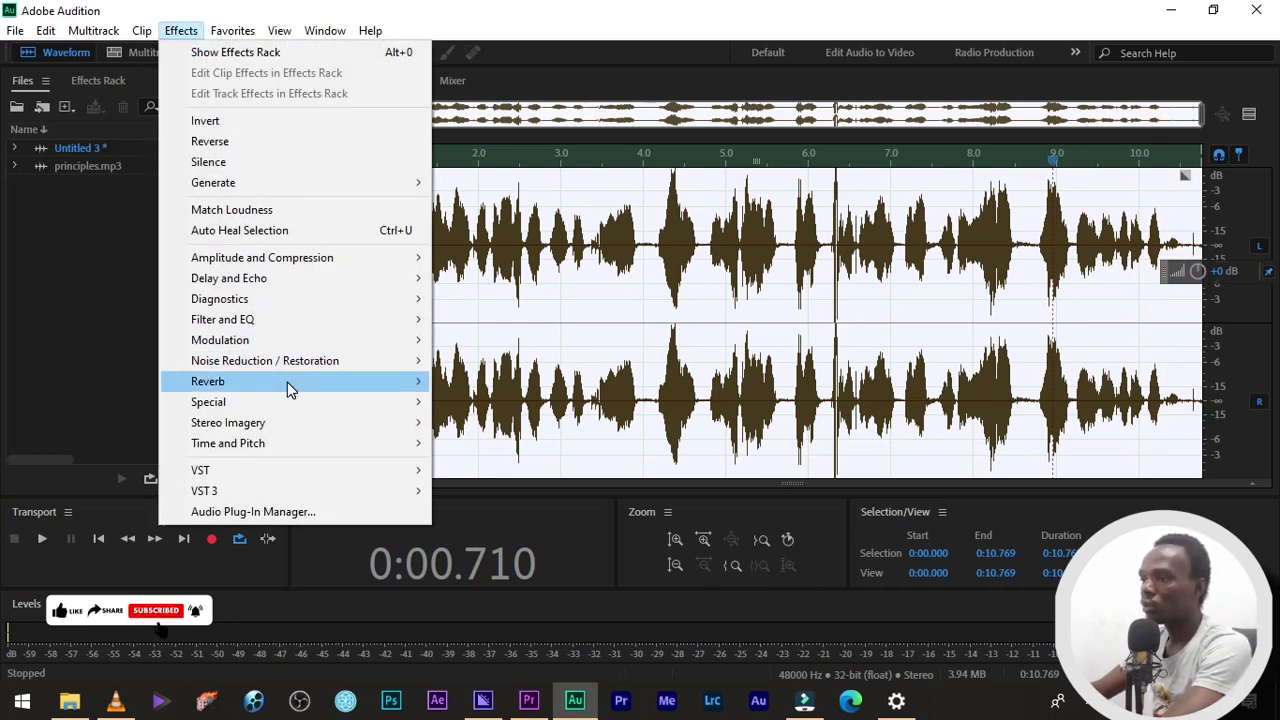
pyautogui.moveTo(287, 382)
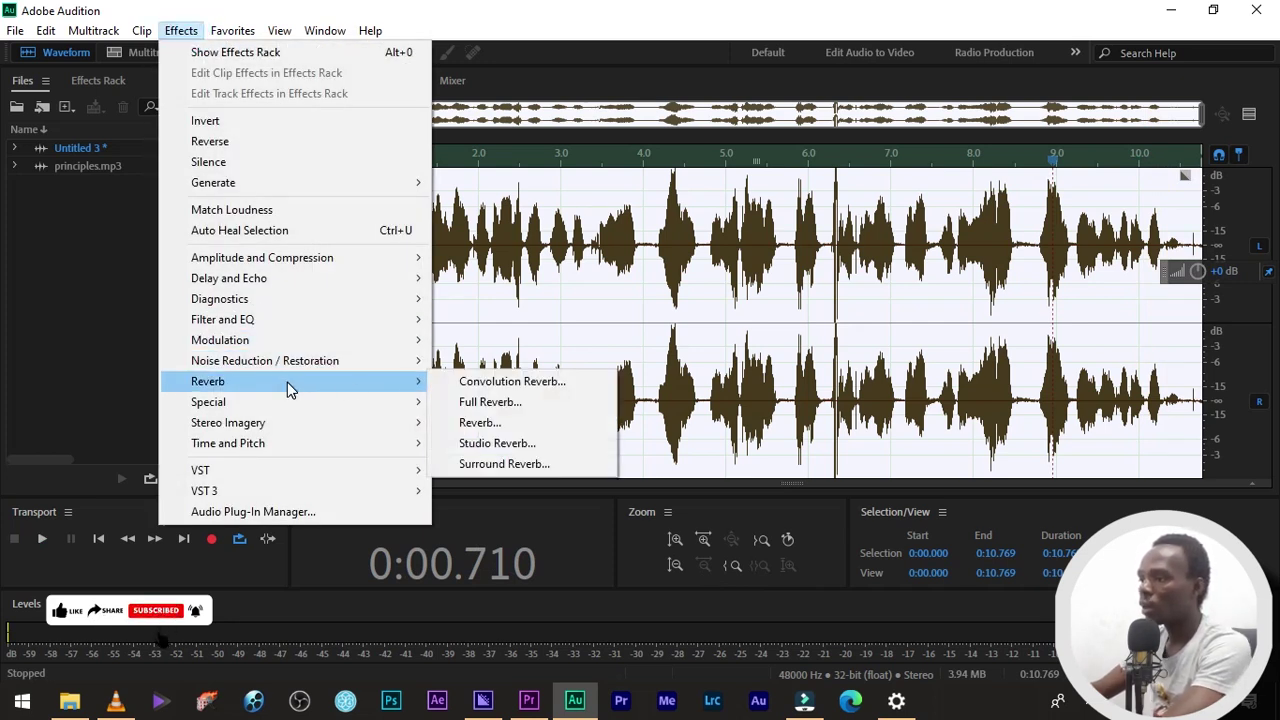
pyautogui.click(518, 414)
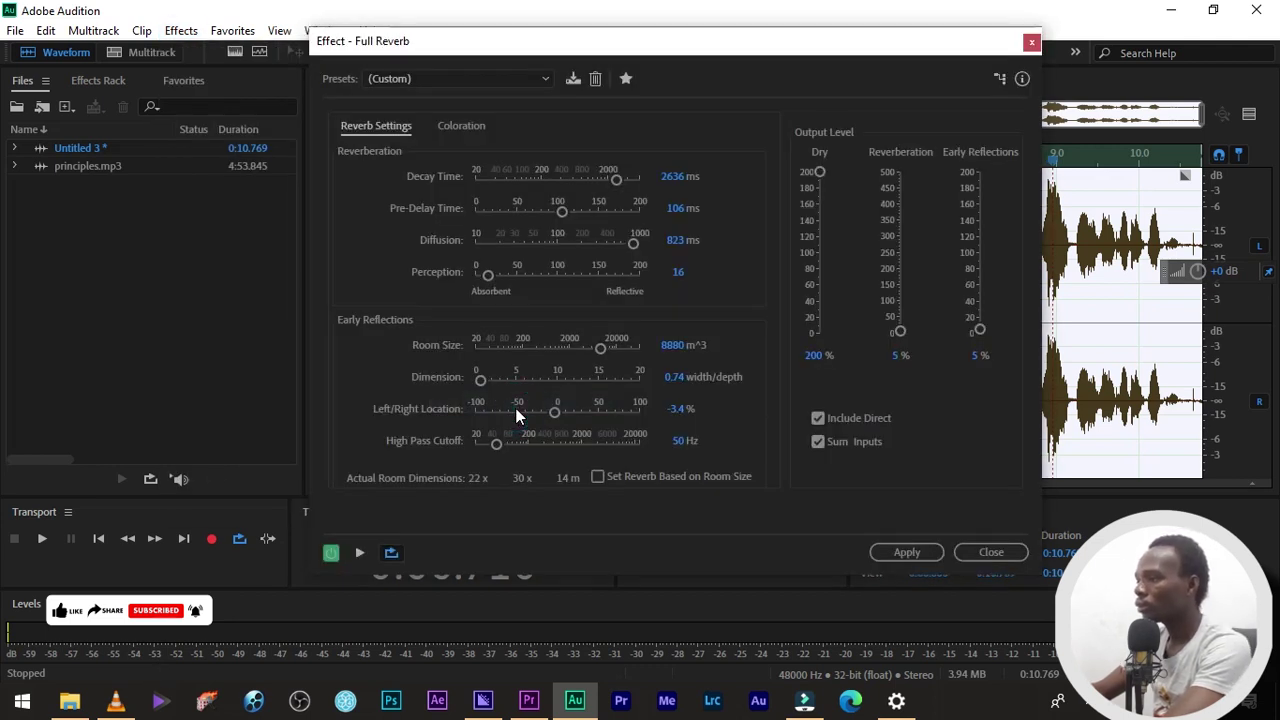
pyautogui.moveTo(668, 40); pyautogui.dragTo(497, 42)
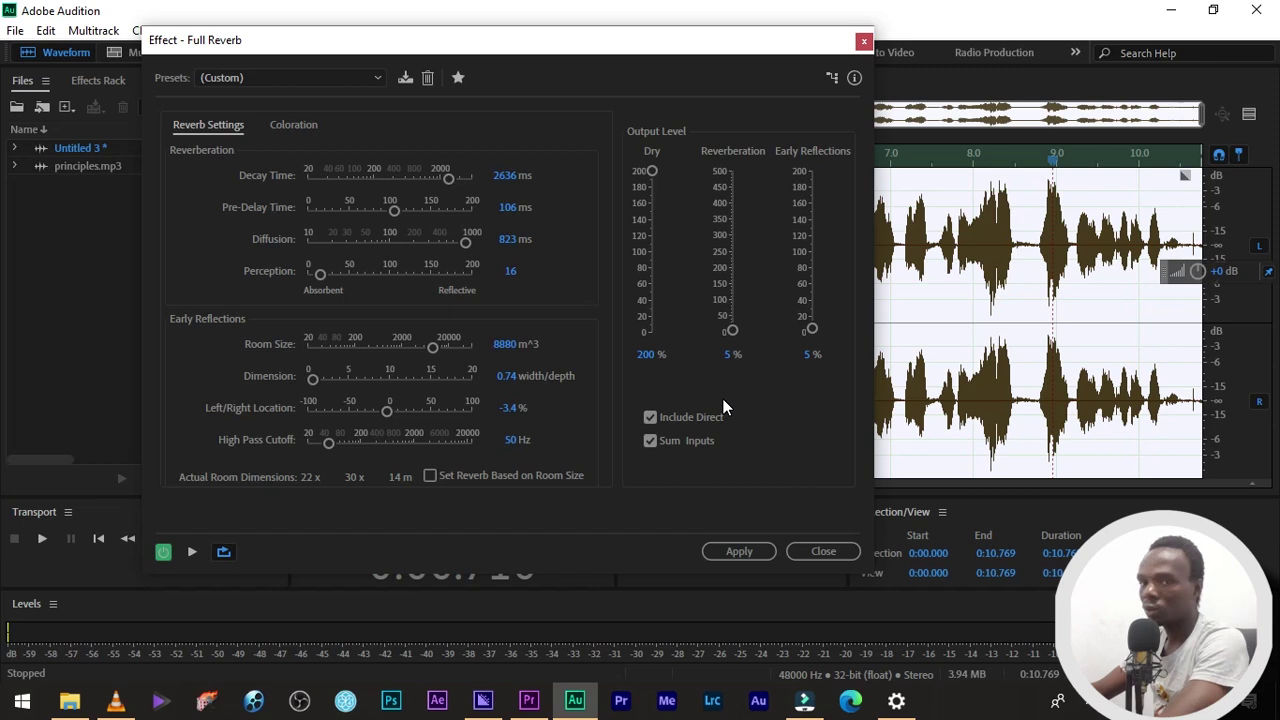
pyautogui.press('space')
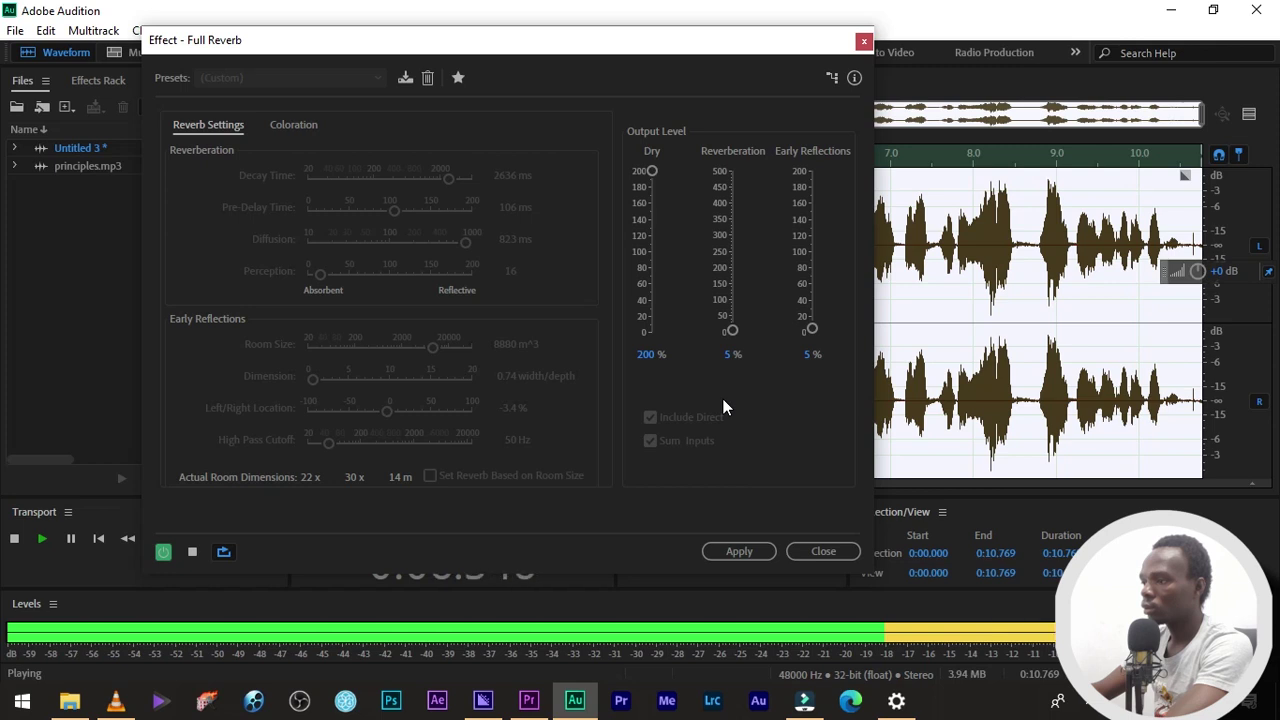
pyautogui.press('space')
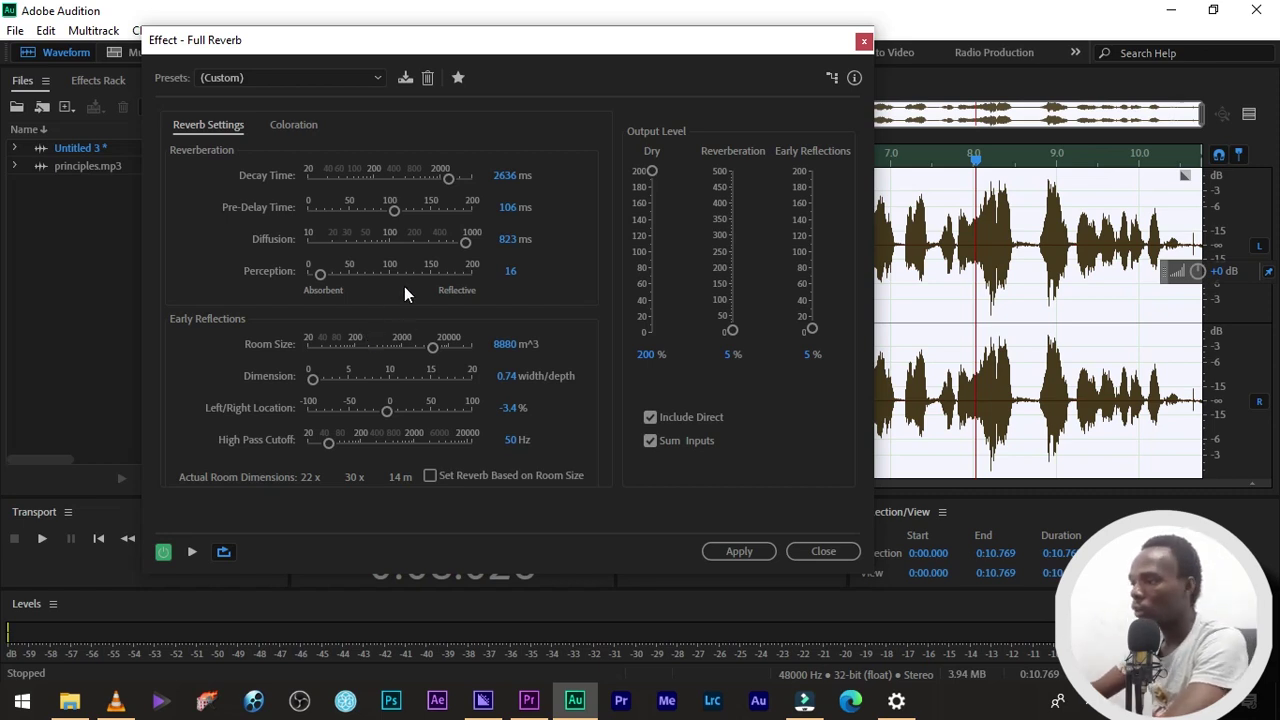
pyautogui.click(747, 552)
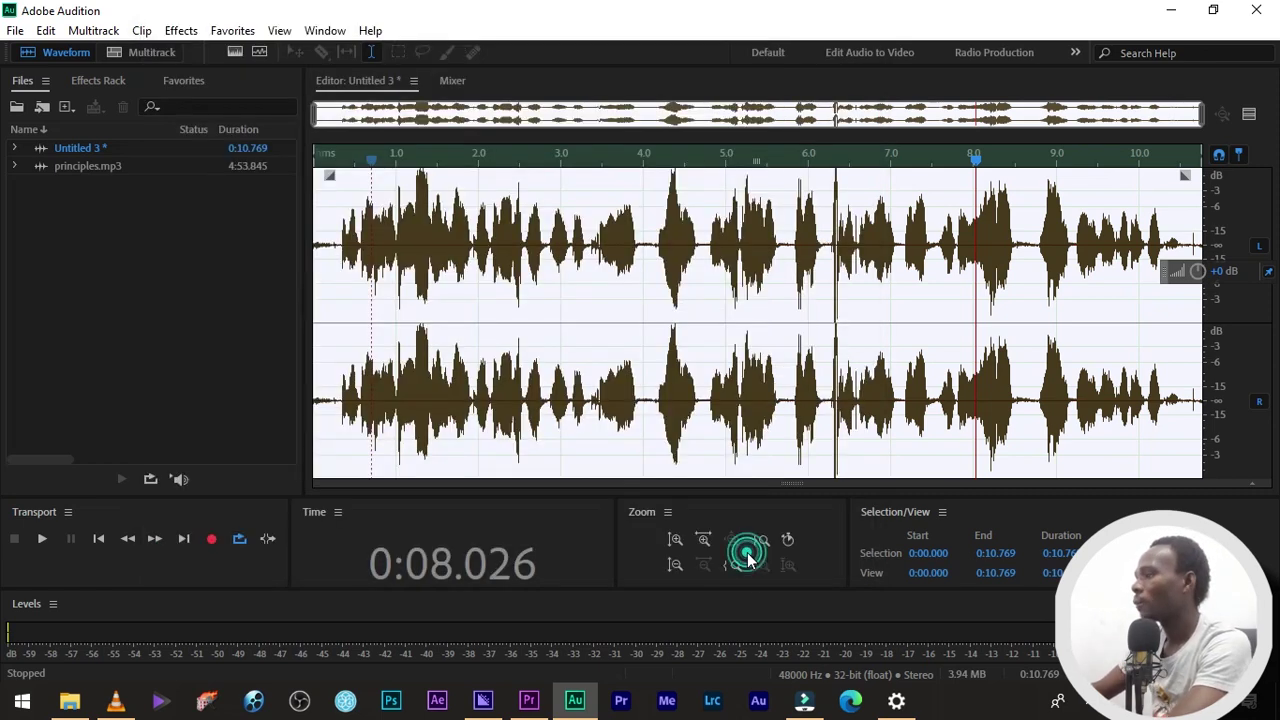
# Play back the reverberated recording, replaying it from near the beginning.
pyautogui.press('space')
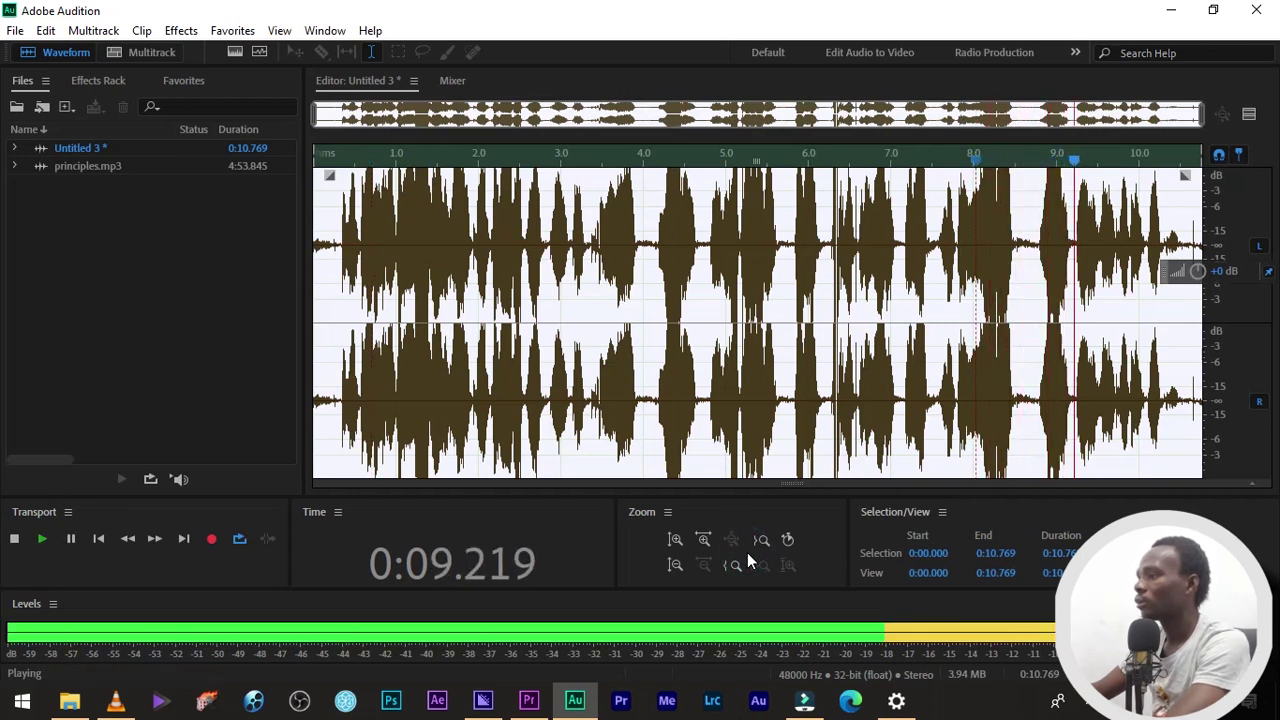
pyautogui.press('space')
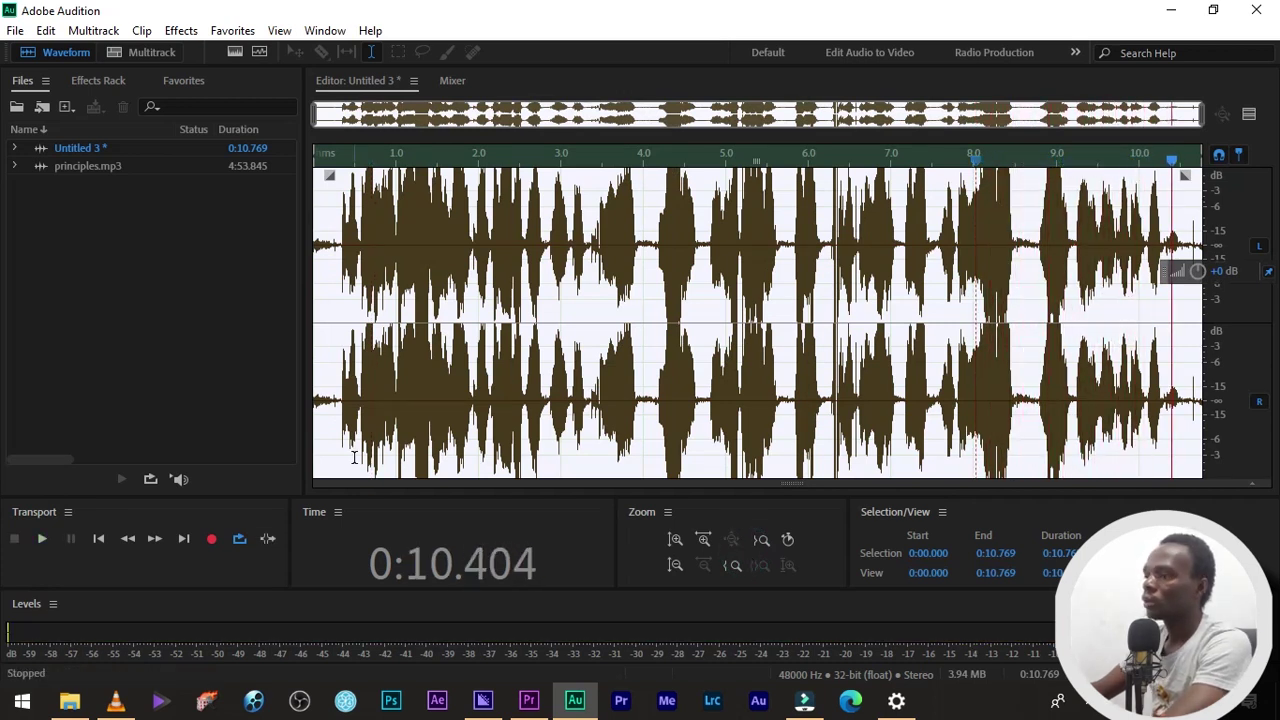
pyautogui.click(338, 373)
pyautogui.press('space')
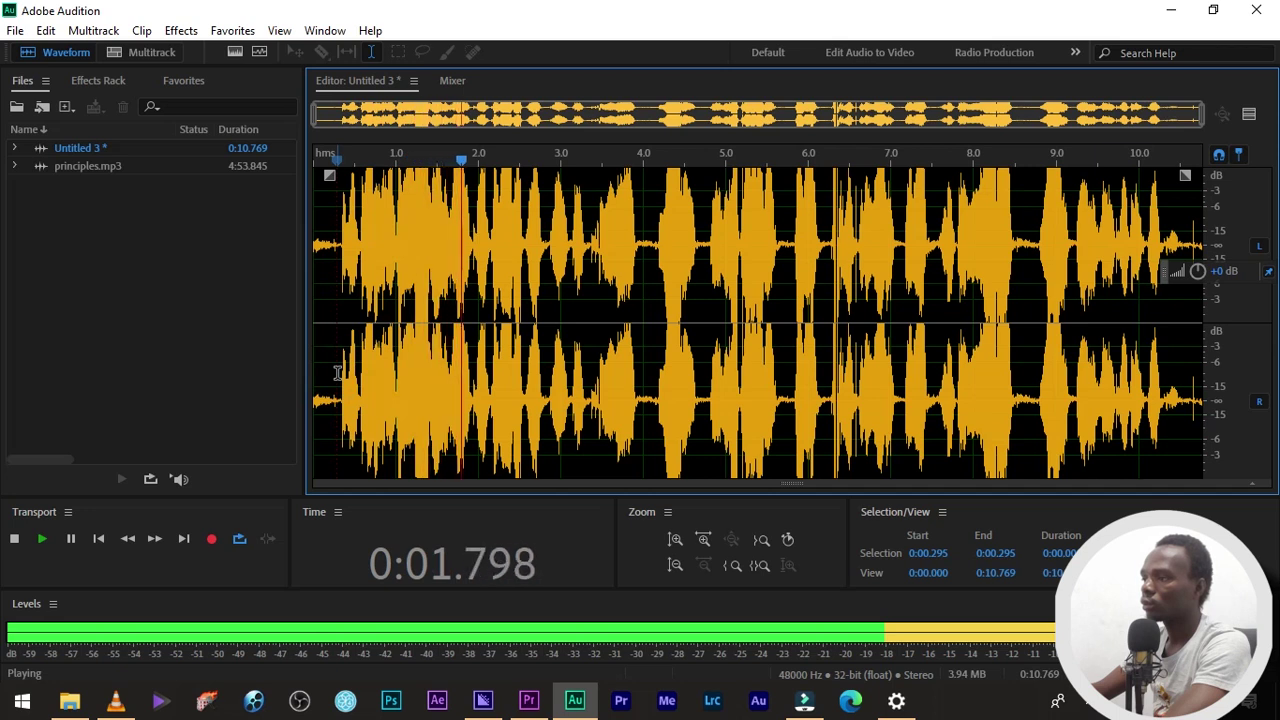
pyautogui.press('space')
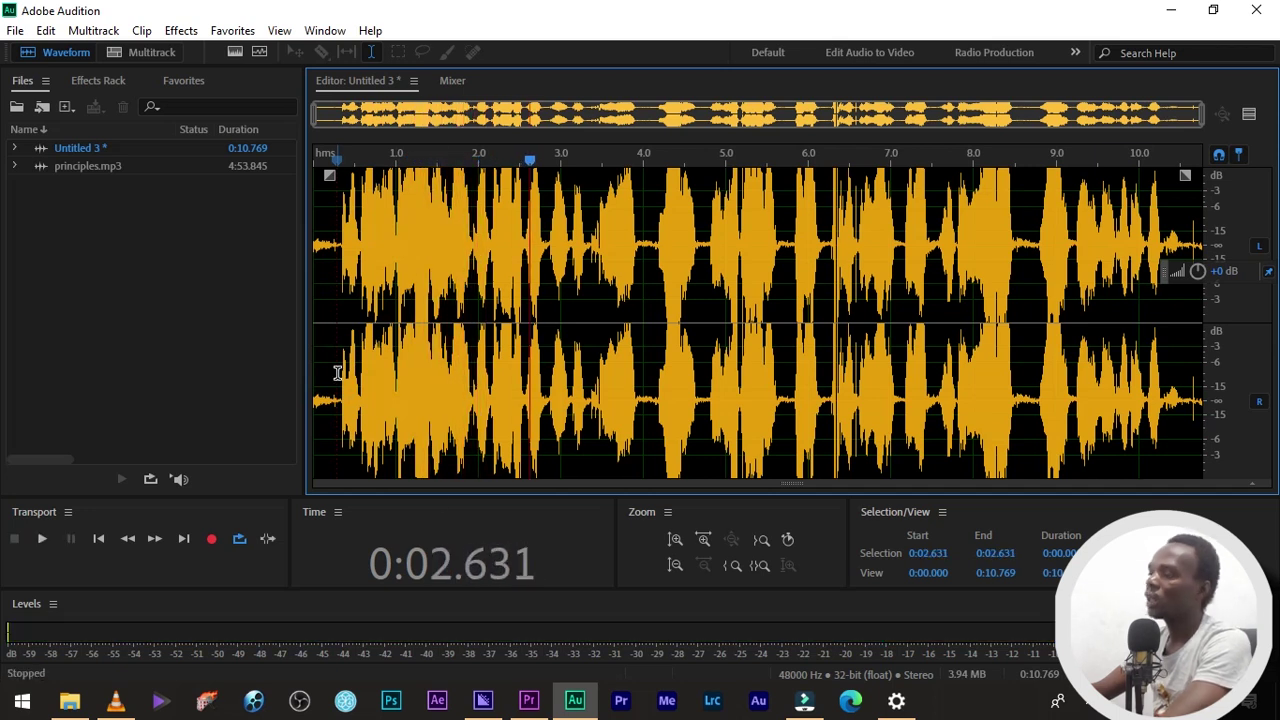
# Open DeNoise, lower Amount from 28% to 21%, and preview the cleaned recording.
pyautogui.click(181, 30)
pyautogui.moveTo(340, 360)
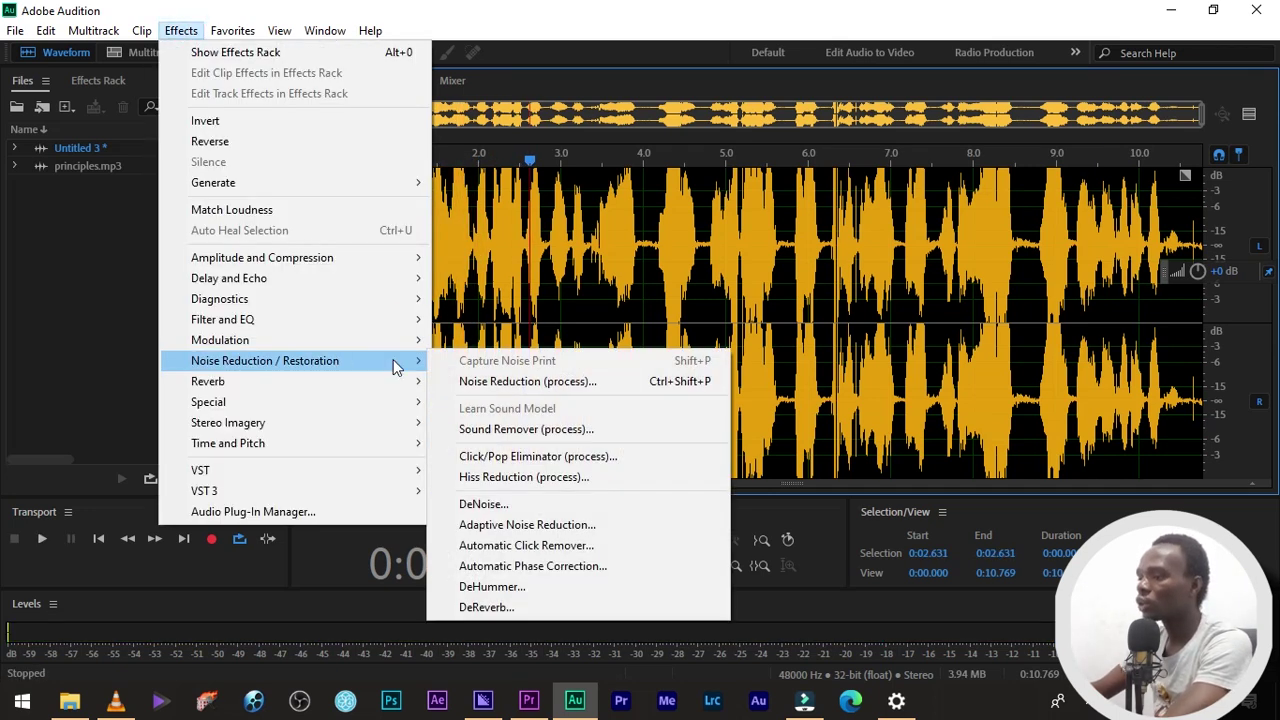
pyautogui.click(520, 507)
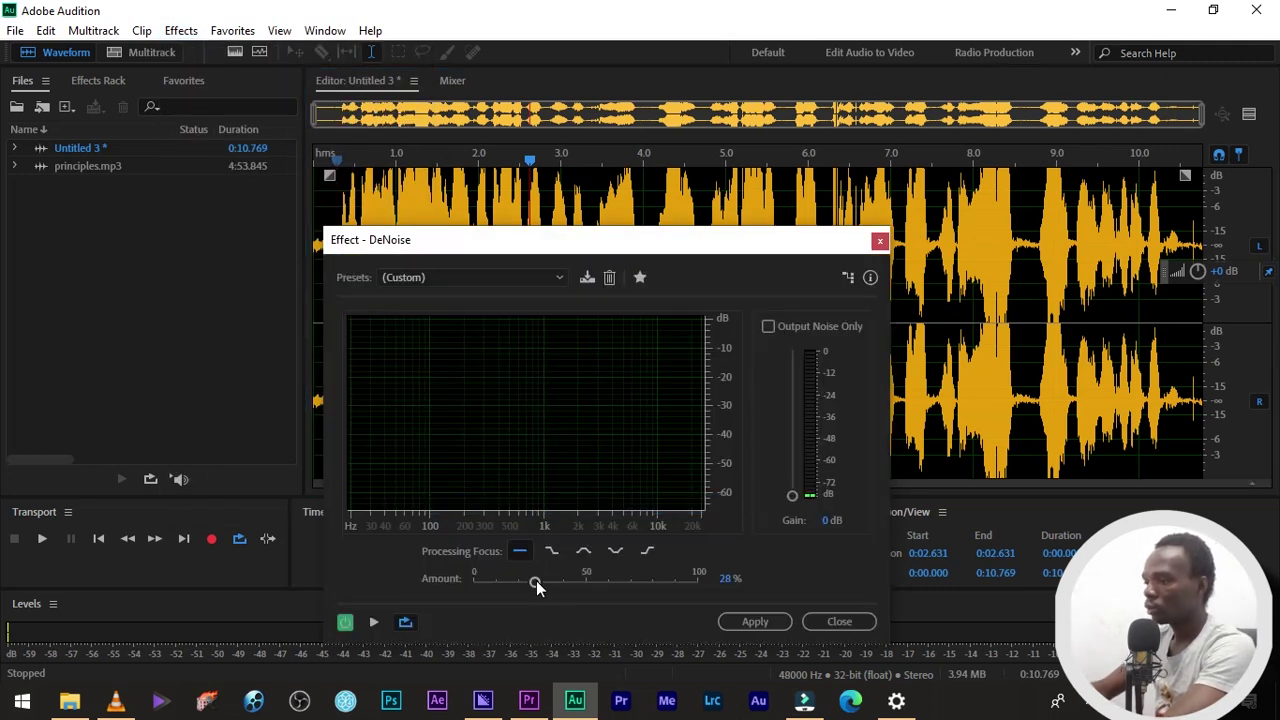
pyautogui.moveTo(536, 581); pyautogui.dragTo(523, 590)
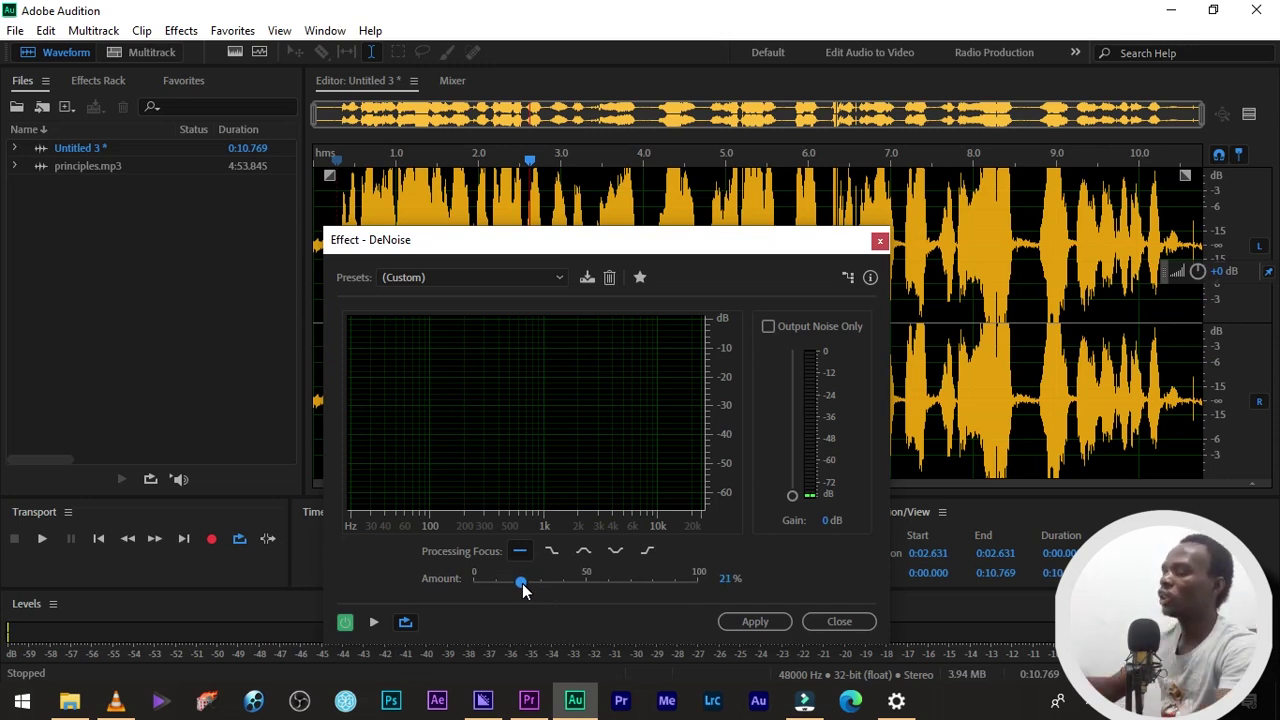
pyautogui.press('space')
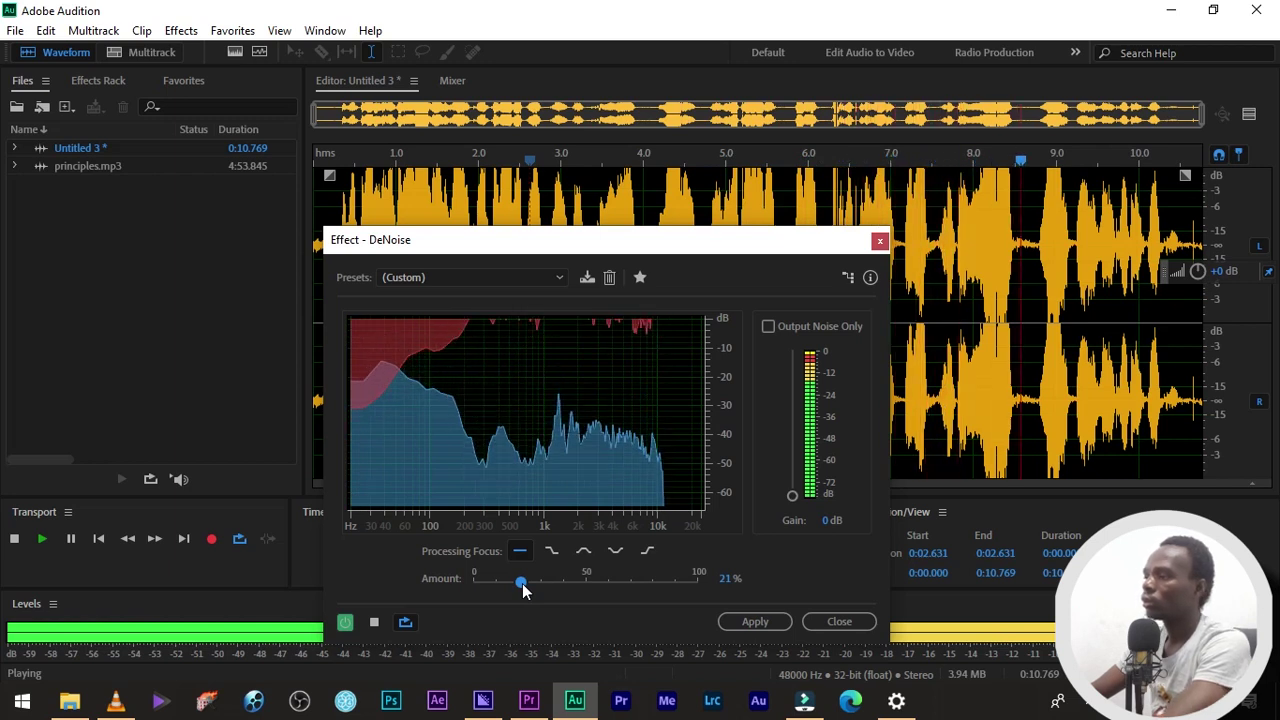
pyautogui.press('space')
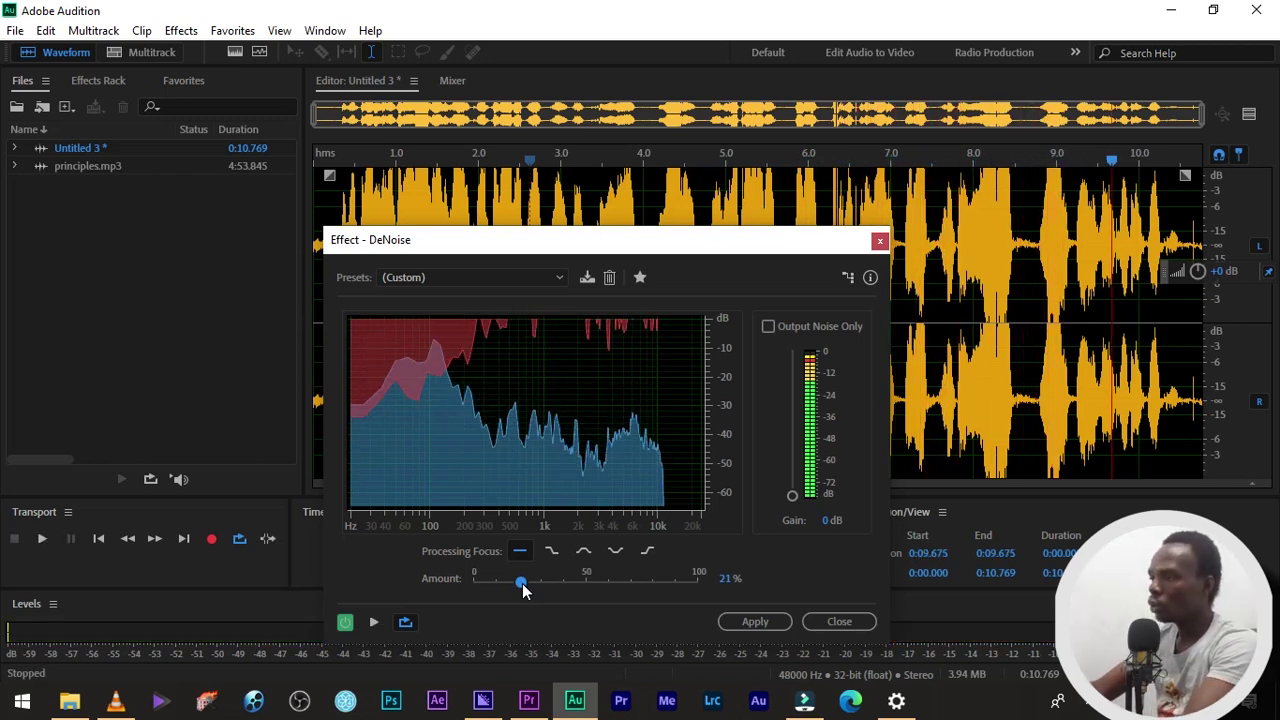